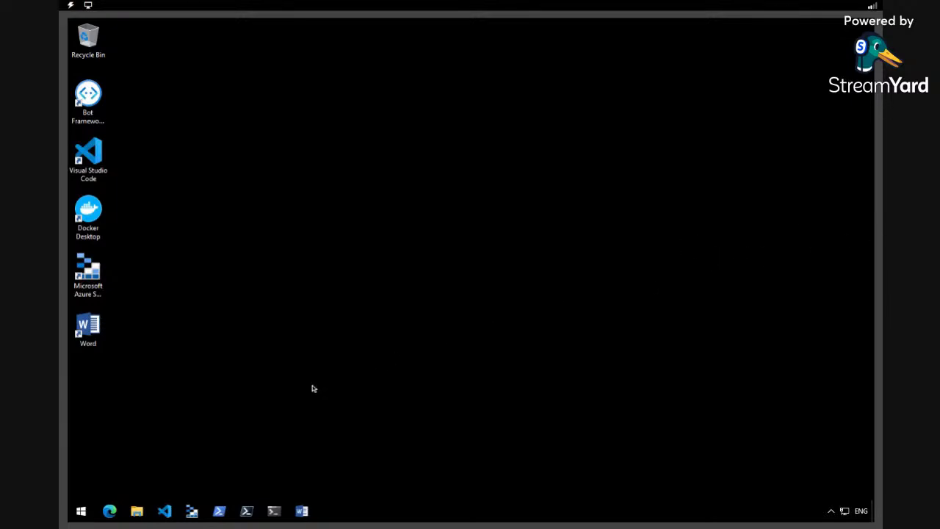
Launch Edge, dismiss its personalization prompt and go to portal.azure.com
left_click(109, 512)
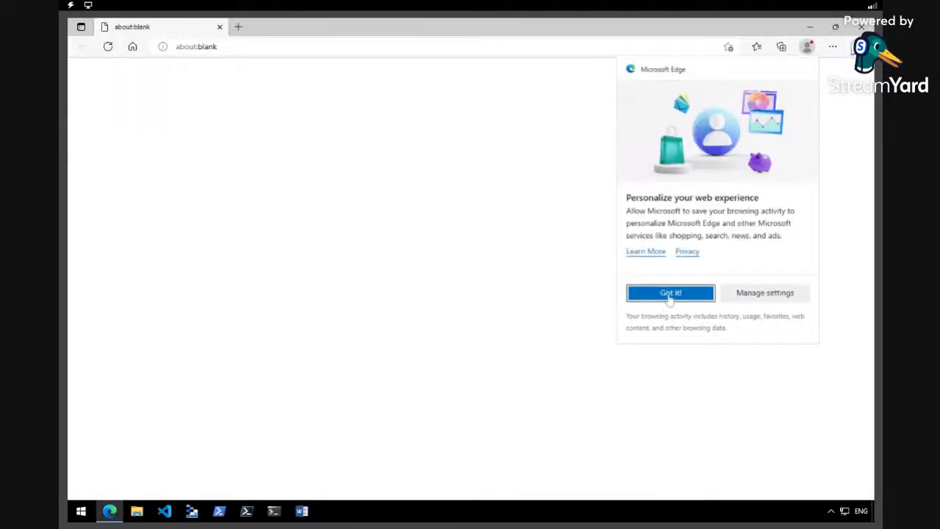
left_click(669, 294)
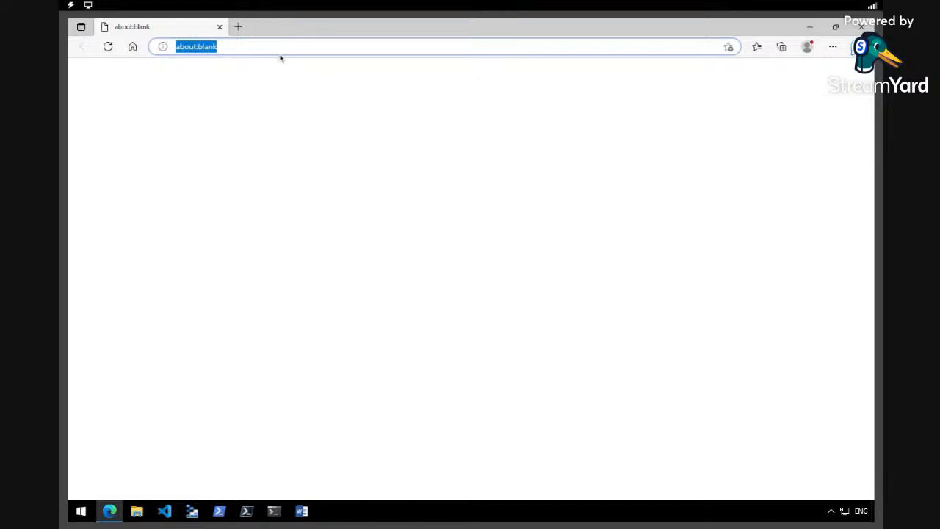
key("BackSpace")
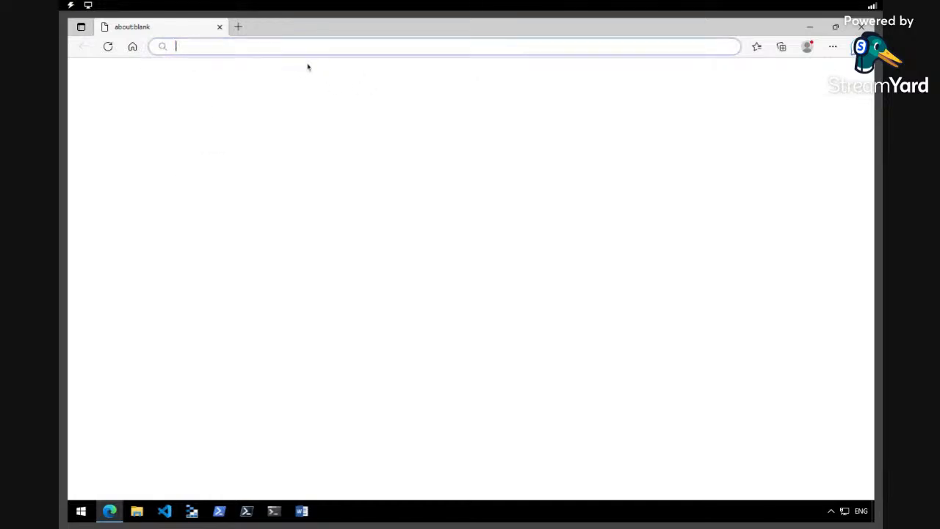
type("portal.azure.")
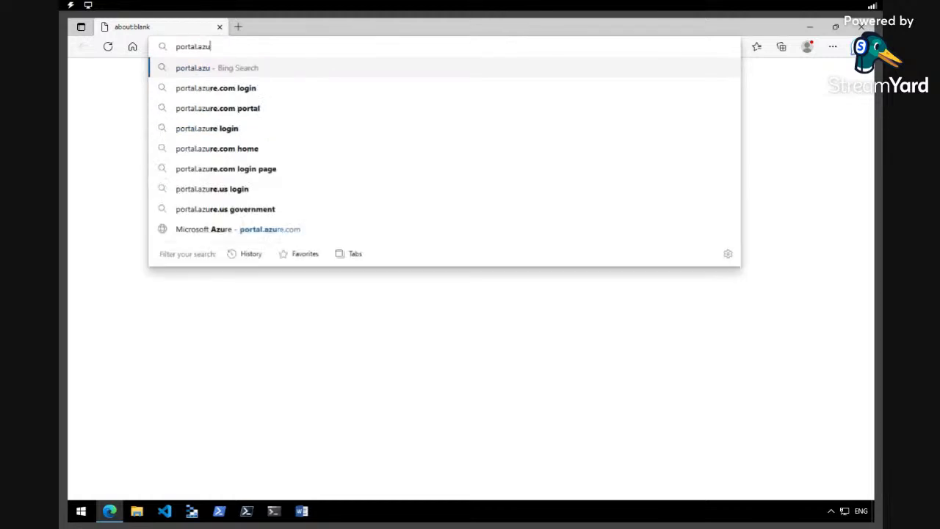
type("com")
key("Return")
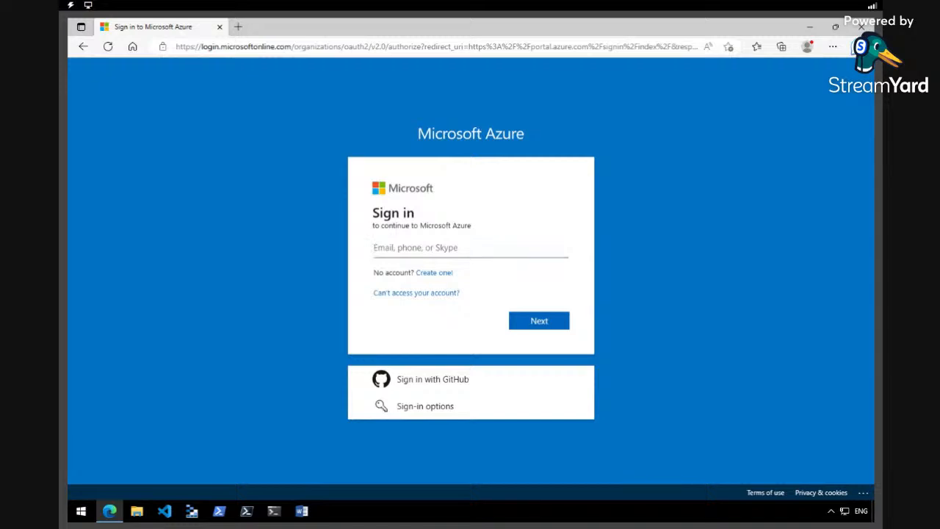
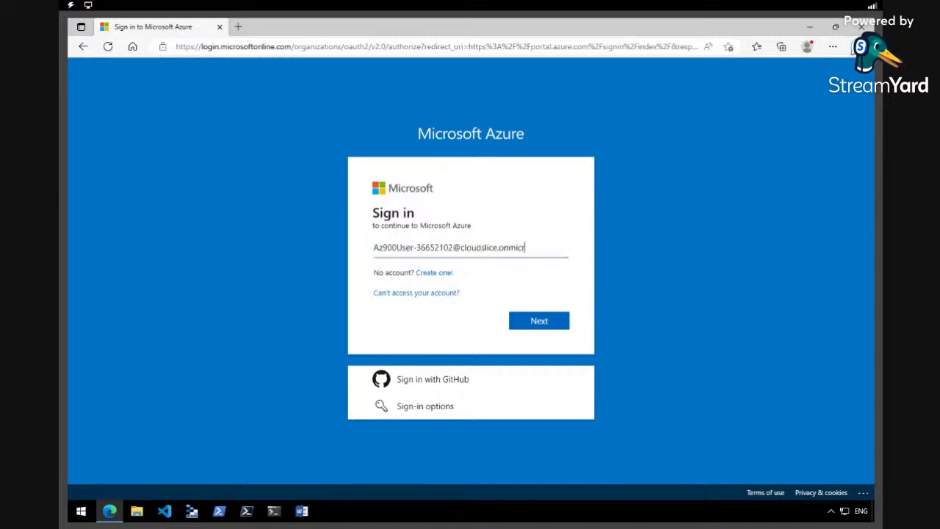
Sign in to Azure with the account e-mail and password
left_click(544, 320)
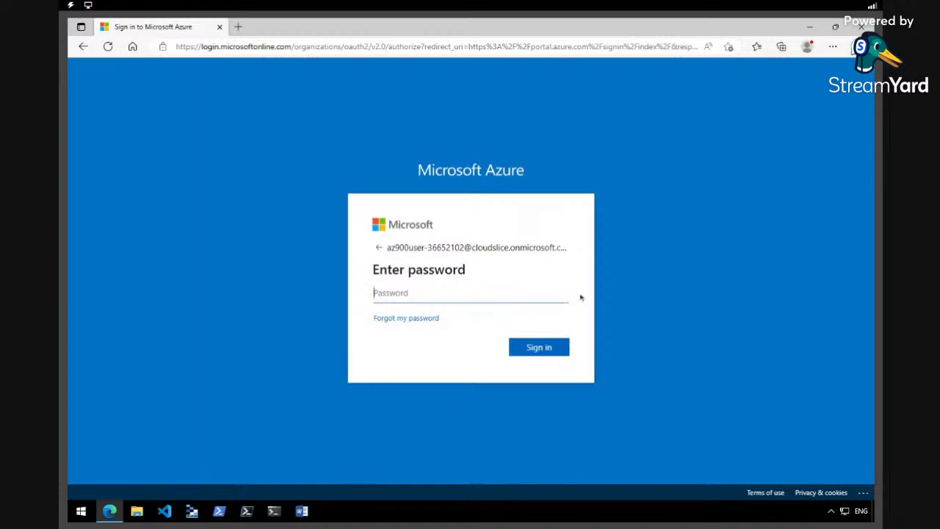
key("ctrl+v")
left_click(547, 350)
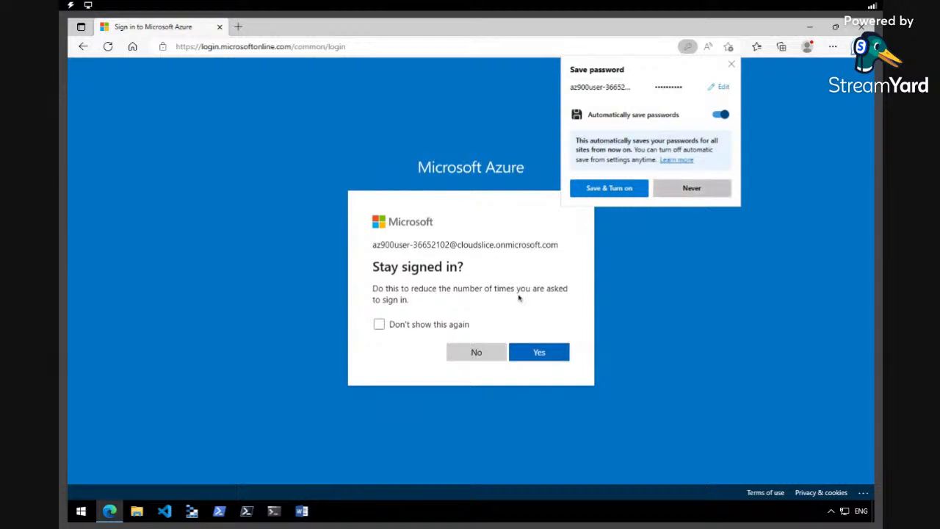
Decline saving the password and staying signed in, skip the welcome tour, and open a new tab
left_click(686, 189)
left_click(479, 351)
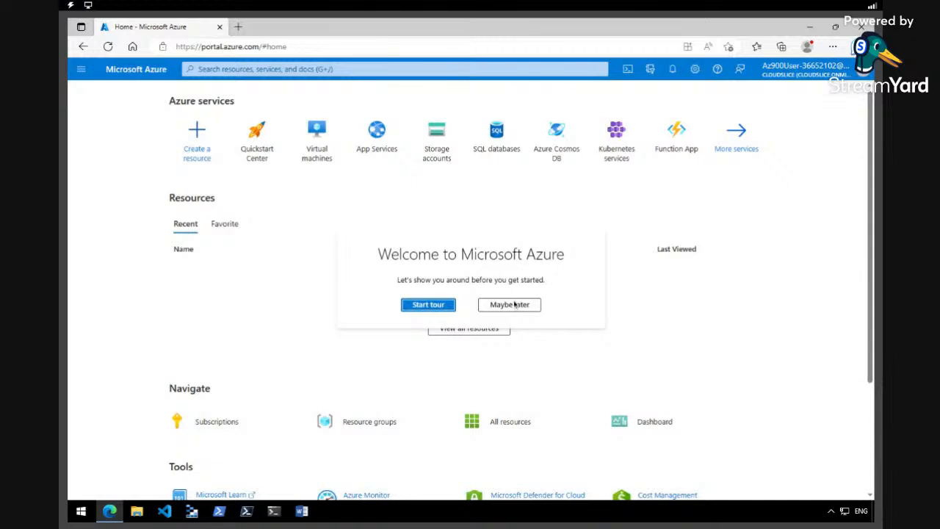
left_click(515, 305)
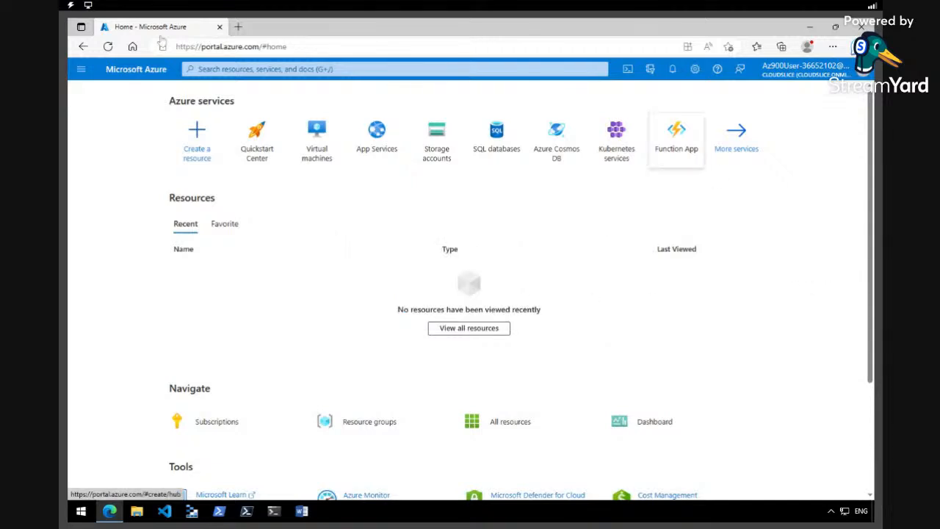
left_click(238, 26)
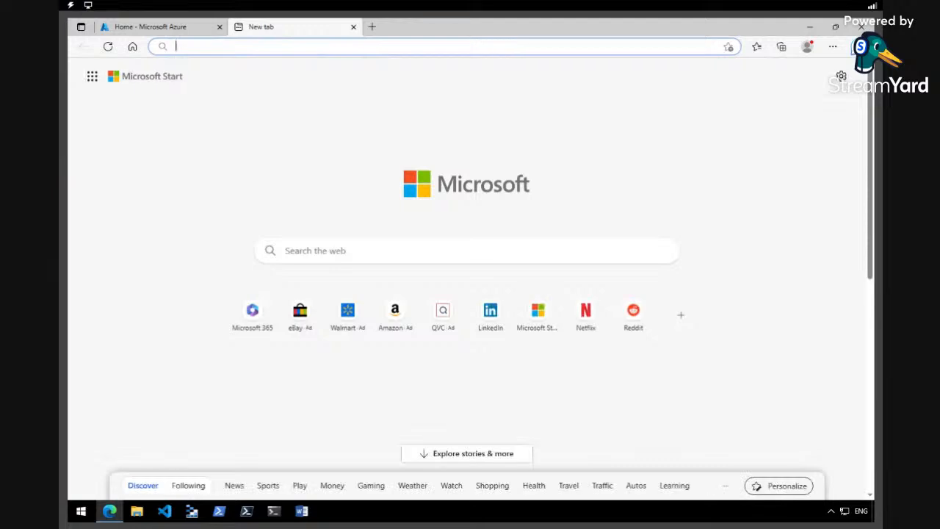
Load the Azure resources templates URL in the new tab, removing the duplicated address text
type("https://azure.microsoft.com/en-us/resources/templates/?azure-portal=true")
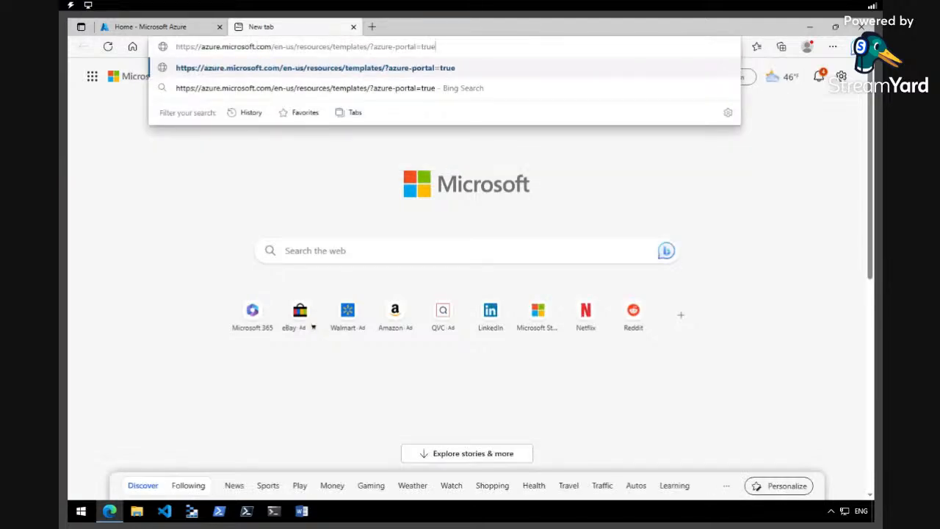
type("https://azure.microsoft.com/en-us/resources/templates/?azure-portal=true")
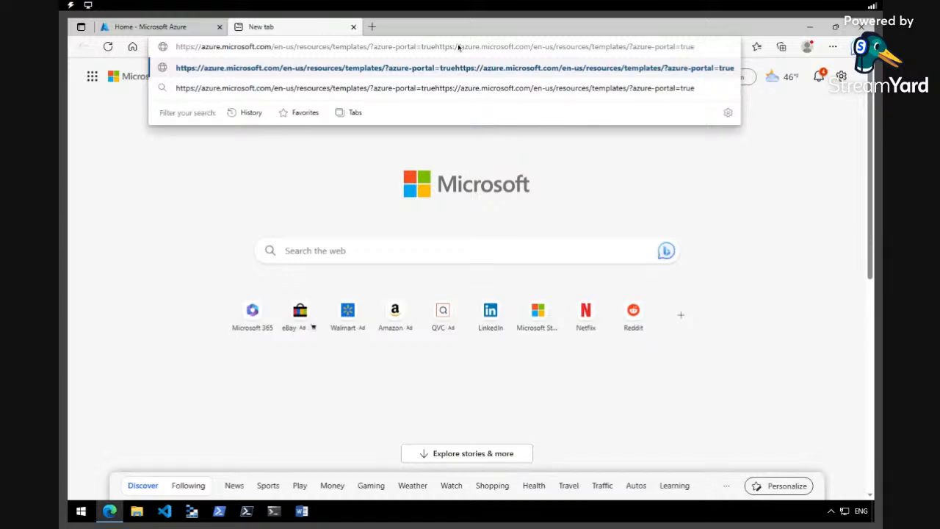
left_click_drag(439, 45, 695, 47)
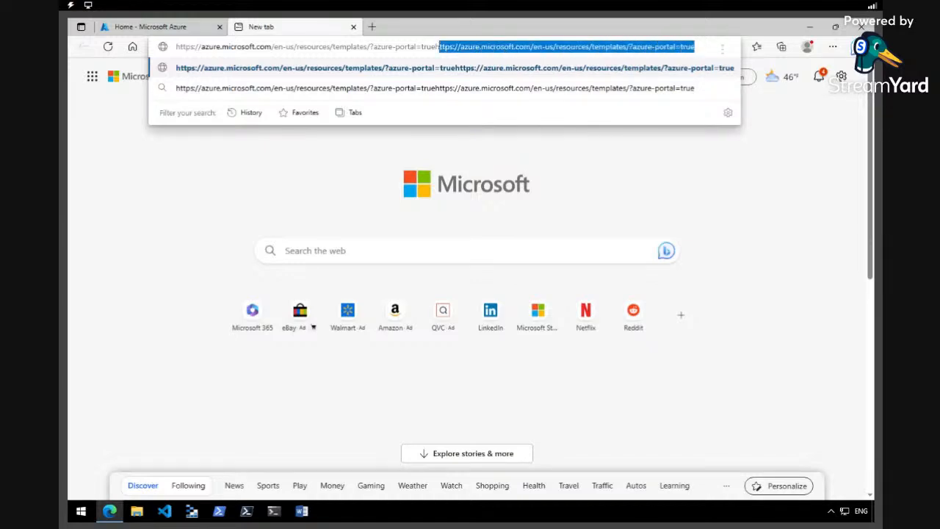
key("BackSpace")
key("Return")
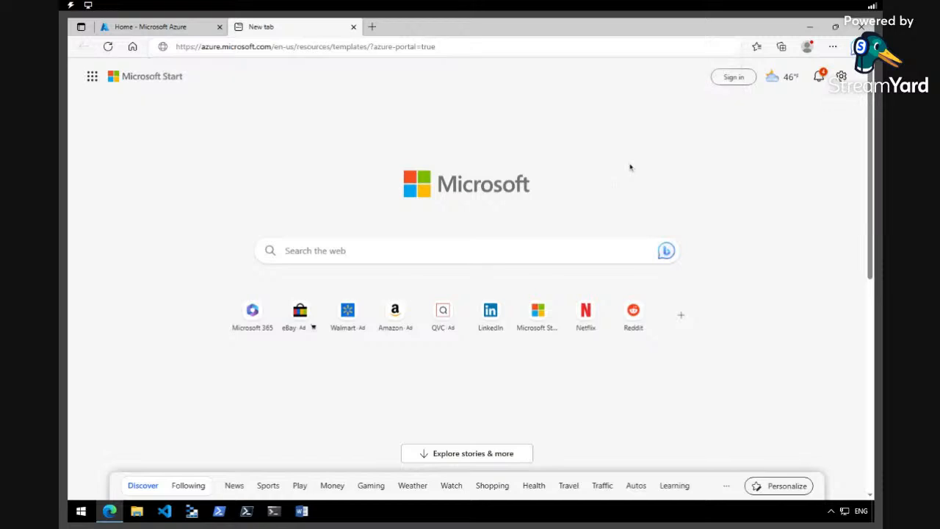
left_click(468, 47)
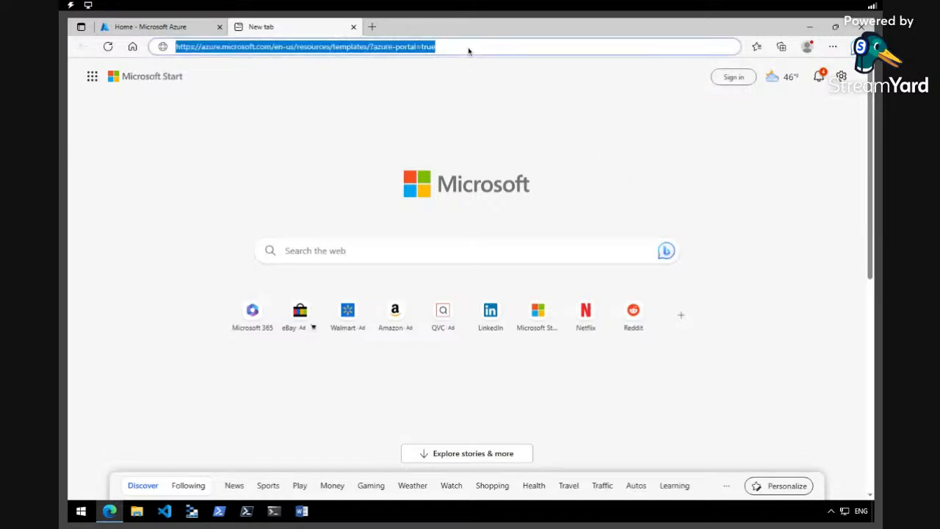
key("Return")
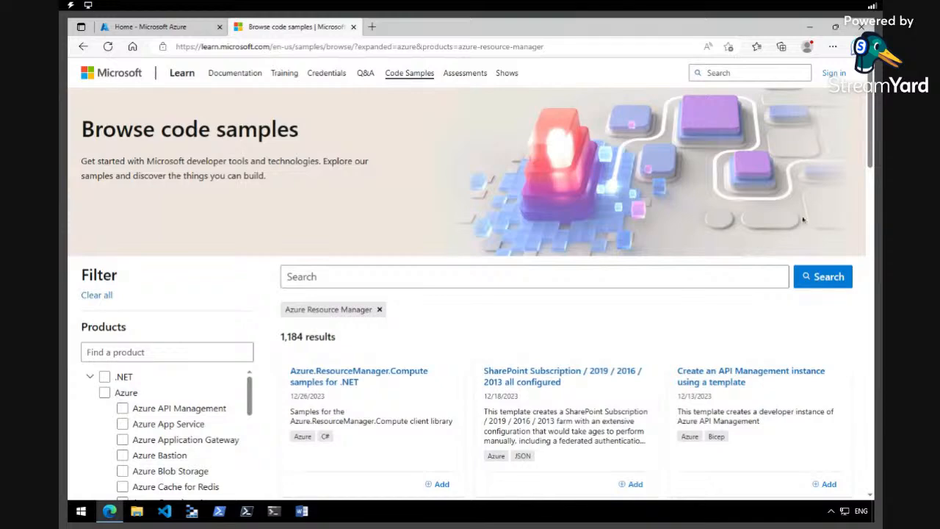
Browse the Azure Resource Manager code samples, then open a blank third tab
scroll(870, 133, "down", 3)
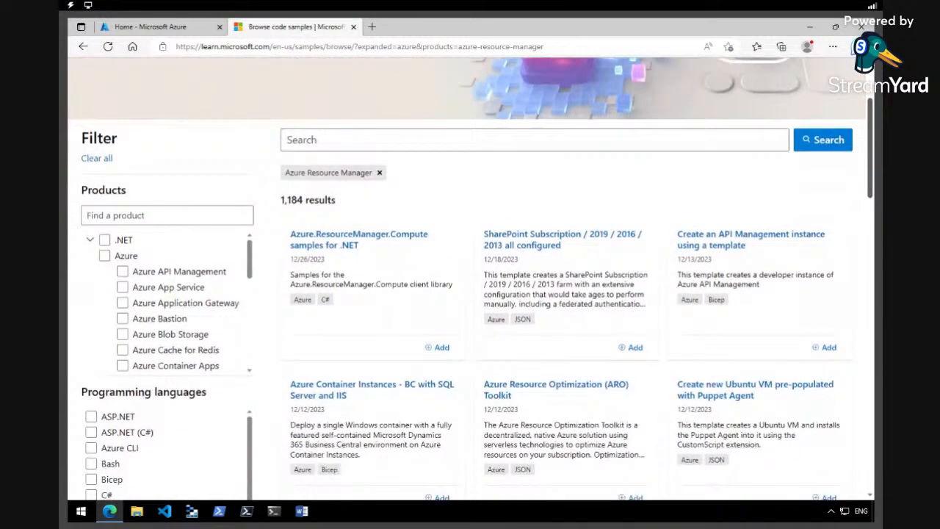
scroll(470, 272, "down", 2)
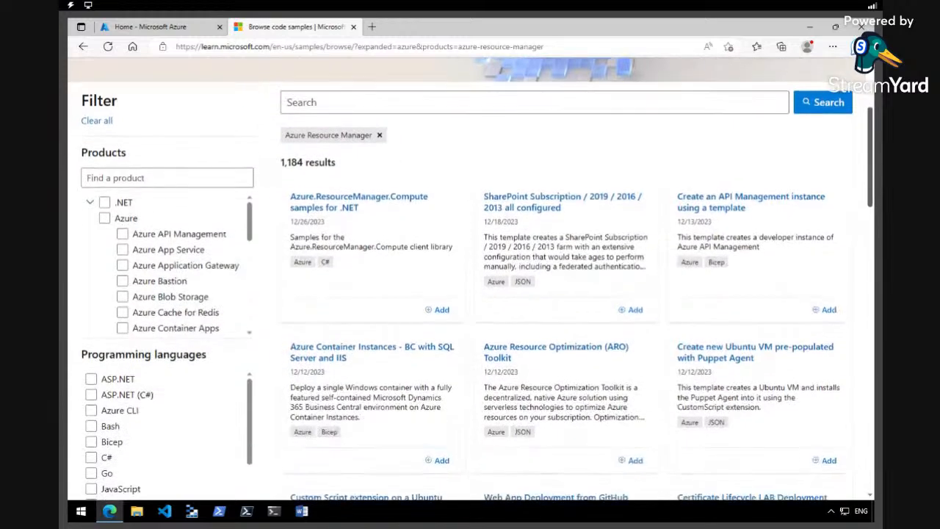
left_click_drag(871, 182, 871, 185)
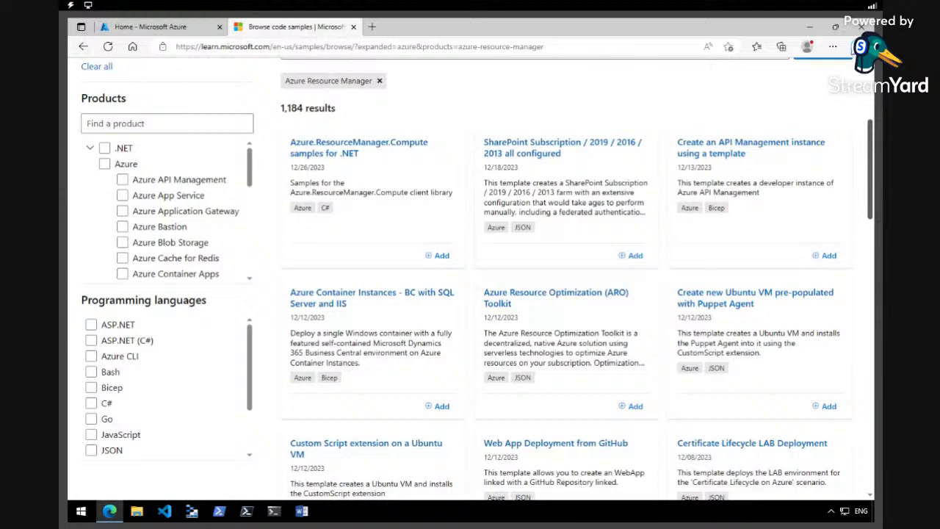
left_click_drag(871, 186, 871, 110)
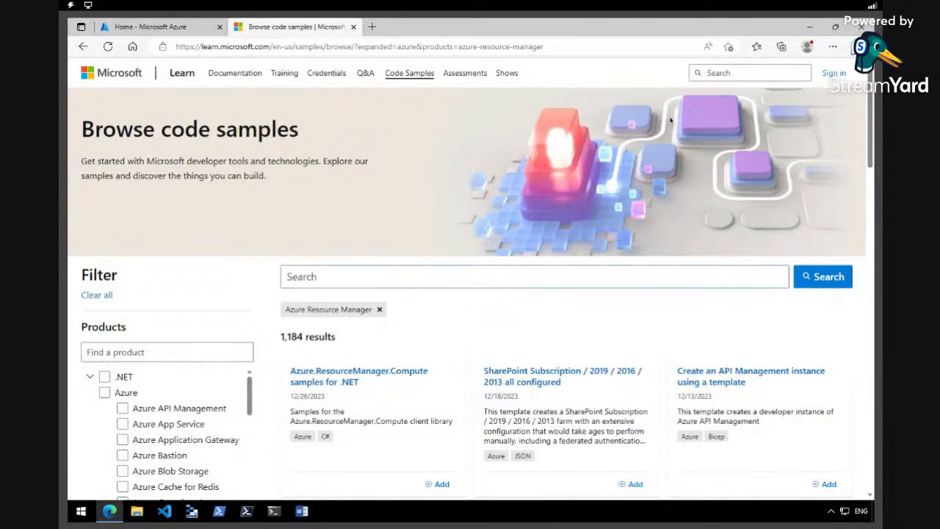
left_click(372, 27)
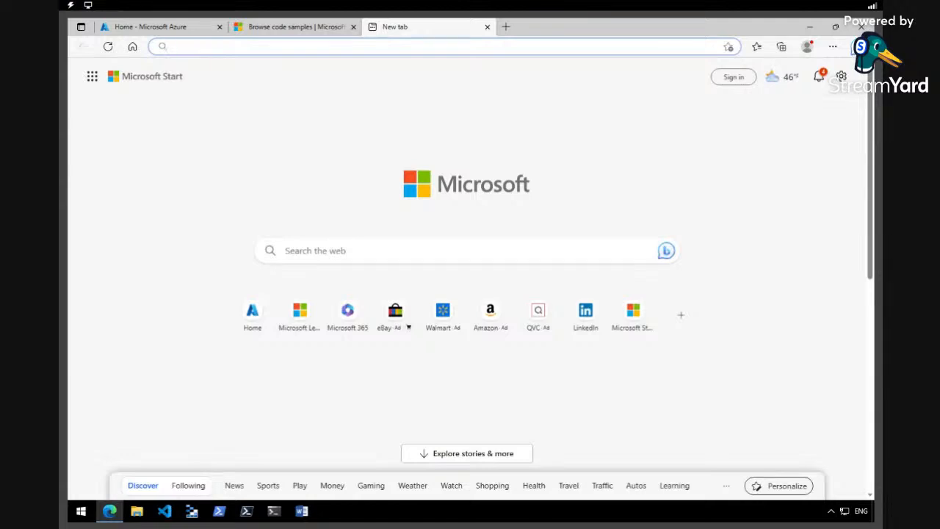
Load GitHub's azure-quickstart-templates vm-simple-windows folder and scroll to its Deploy to Azure buttons
type("https://github.com/Azure/azure-quickstart-templates/tree/master/quickstarts/microsoft.compute/vm-simple-windows")
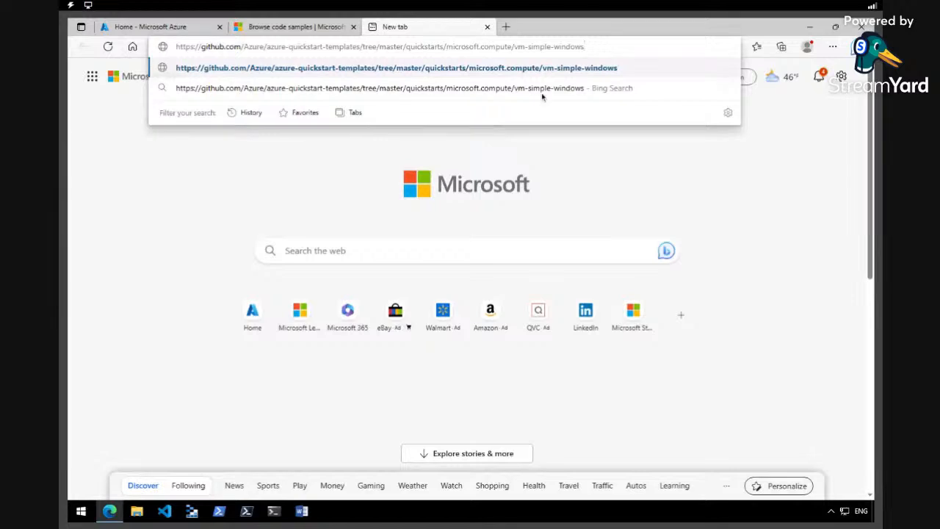
left_click(602, 47)
key("Return")
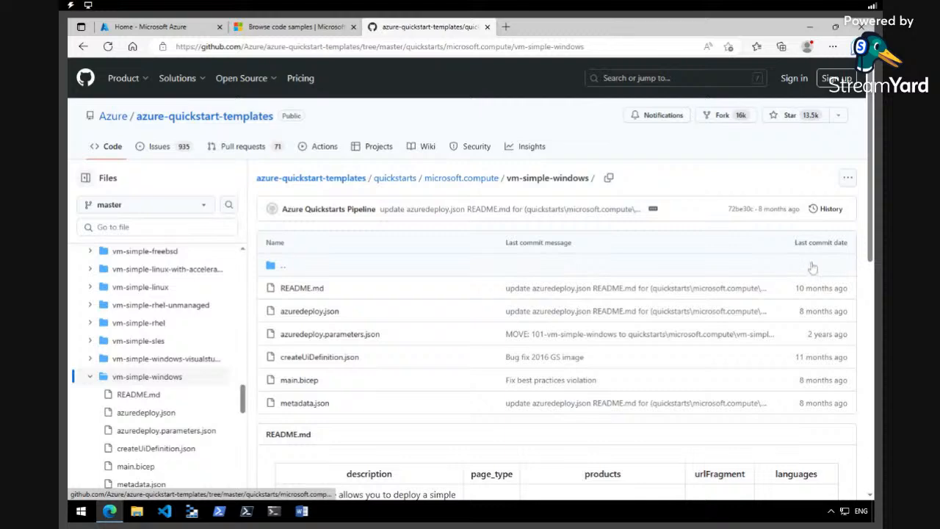
scroll(815, 269, "down", 2)
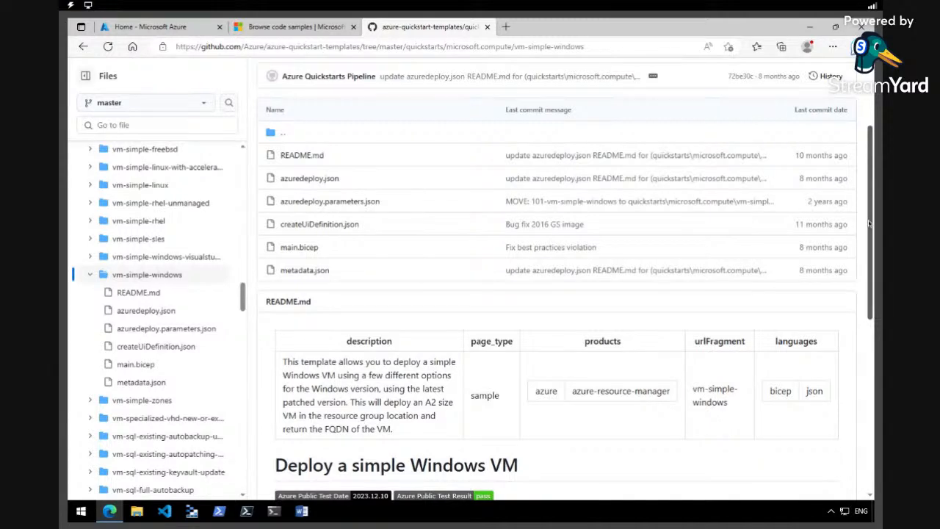
scroll(870, 216, "down", 2)
scroll(869, 224, "down", 3)
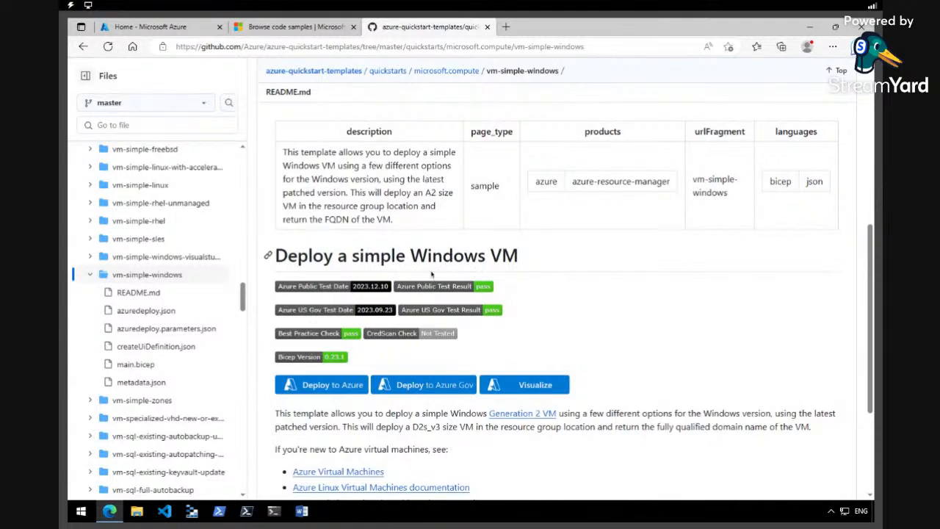
Deploy the vm-simple-windows template to Azure and open its JSON in Edit template
left_click(349, 390)
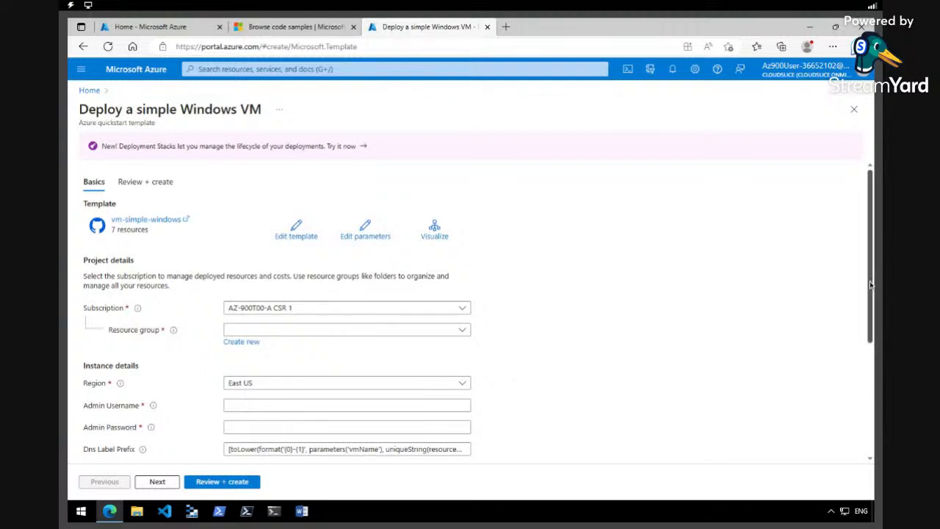
scroll(872, 284, "down", 1)
left_click_drag(871, 284, 871, 288)
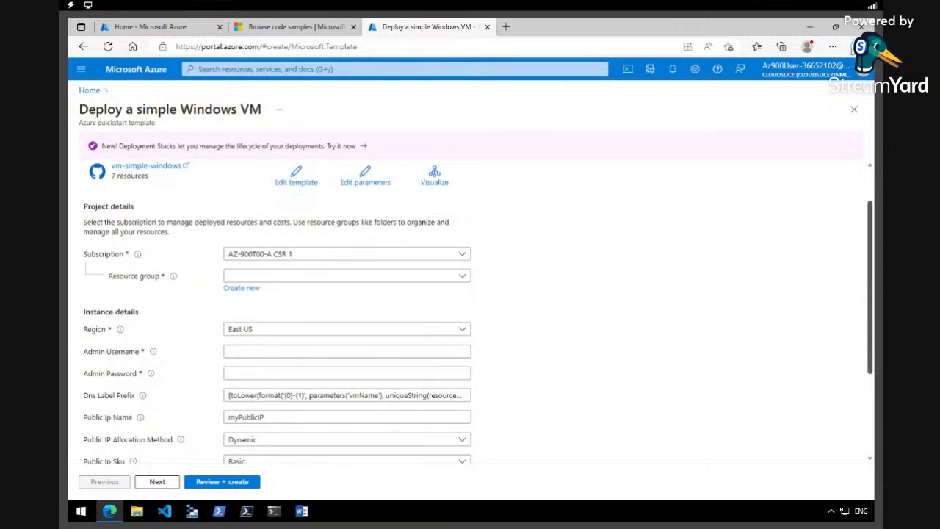
left_click_drag(871, 287, 871, 296)
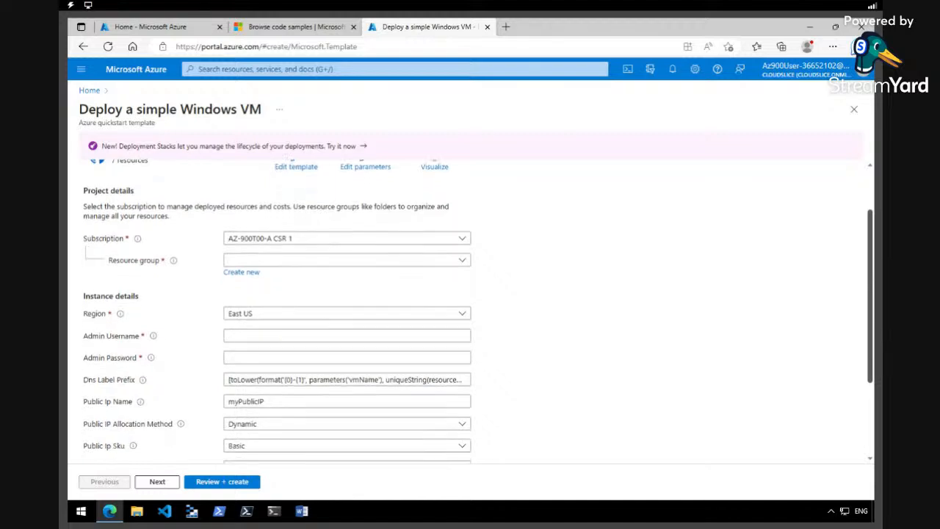
scroll(871, 257, "up", 1)
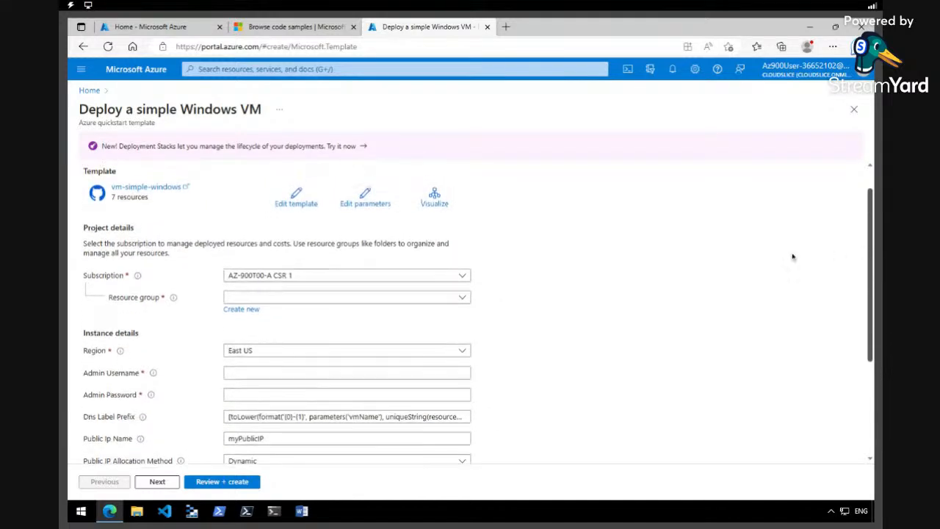
left_click(297, 203)
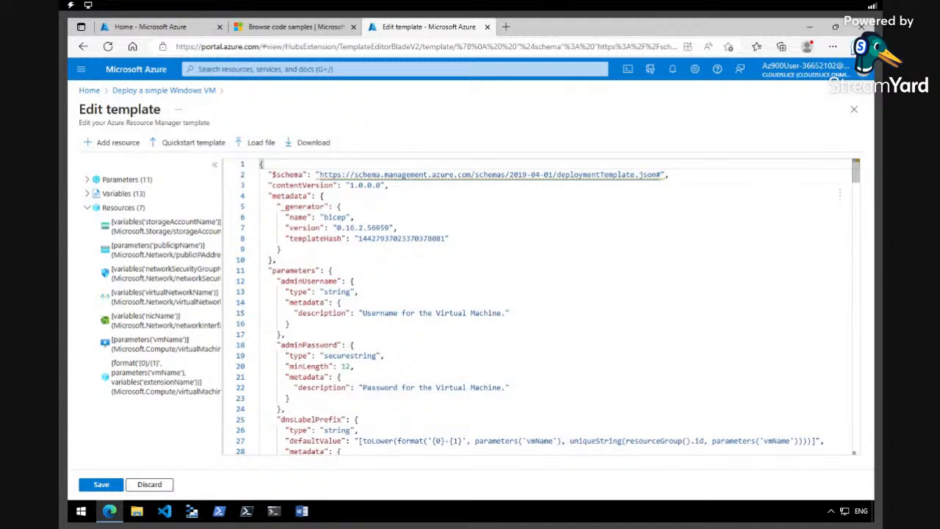
Replace the default VM name 'simple-vm' with 'myVMTemplate' and save the template
left_click_drag(856, 178, 857, 257)
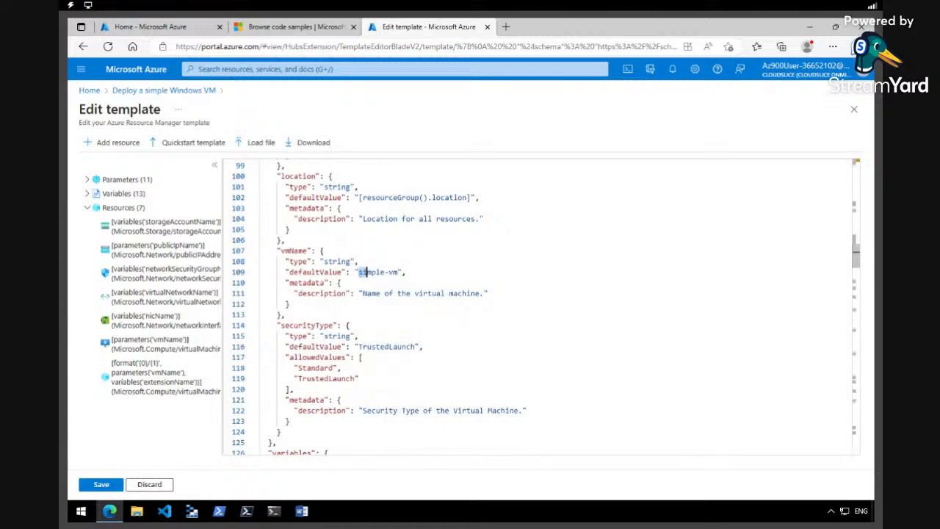
left_click_drag(358, 272, 397, 272)
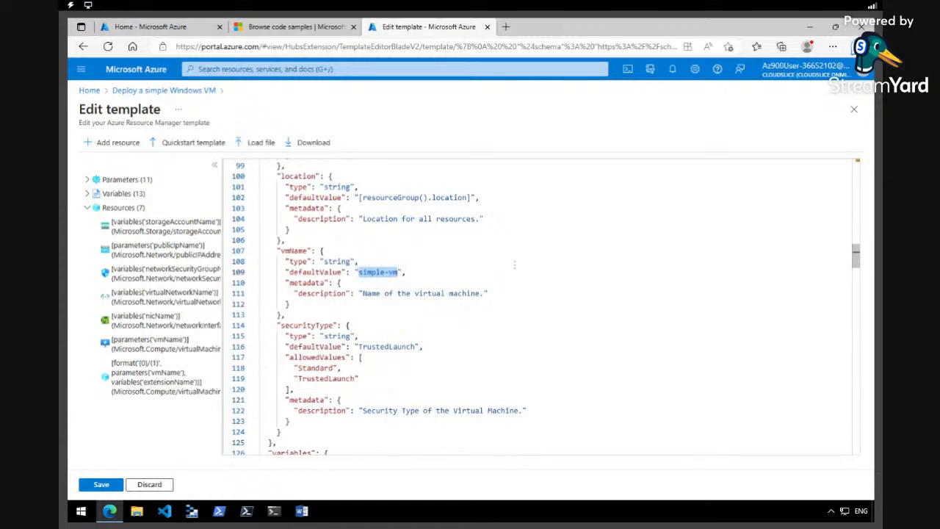
type("myVM")
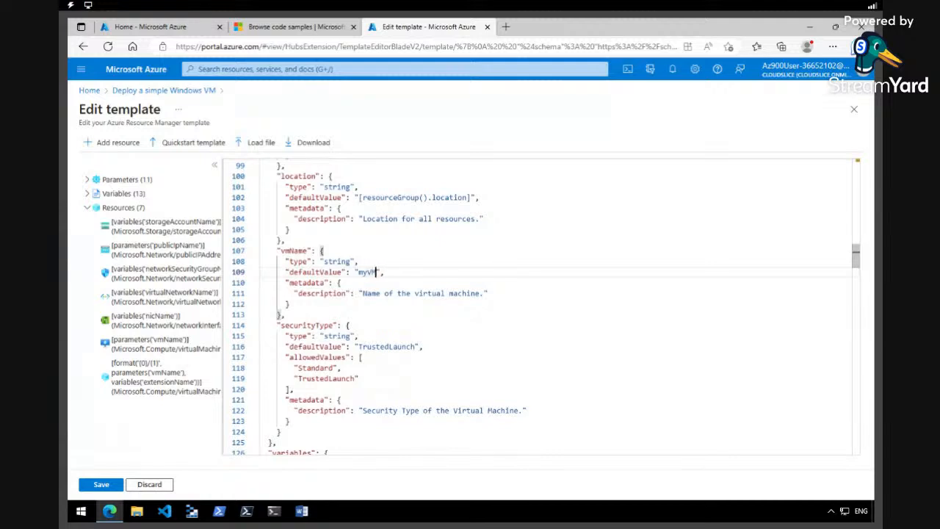
type("Template")
left_click(102, 484)
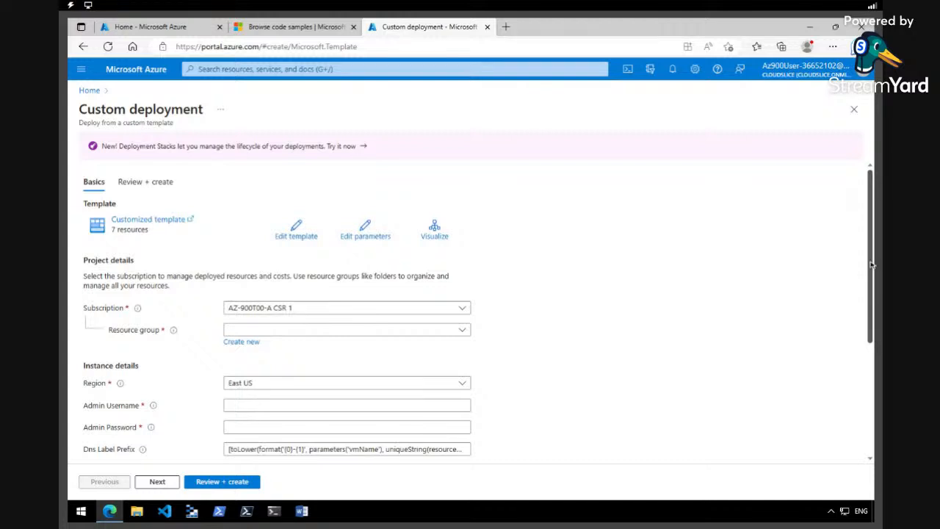
Choose the existing resource group for the deployment
scroll(872, 264, "down", 2)
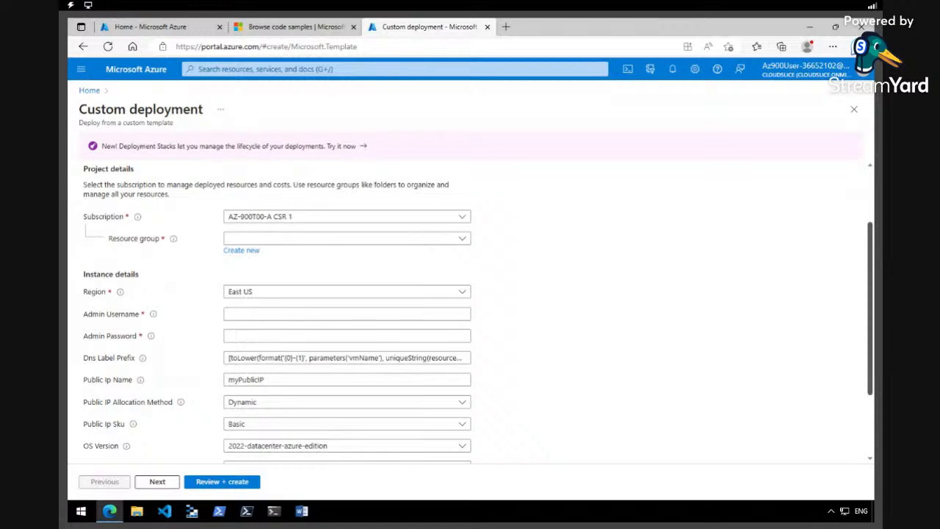
left_click(365, 238)
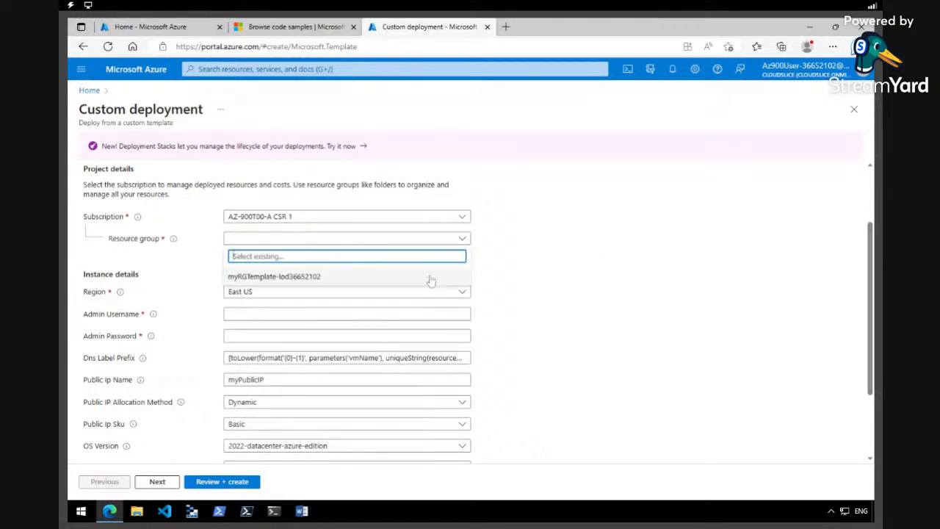
left_click(432, 279)
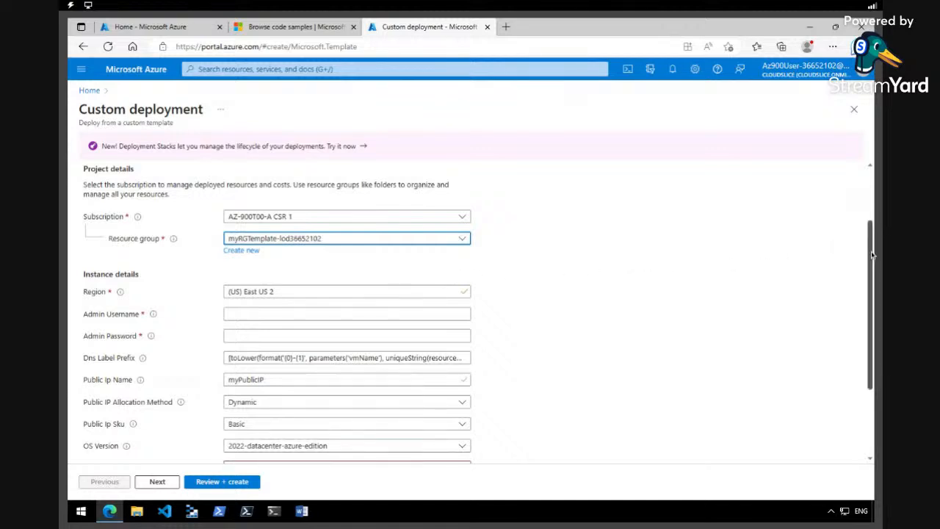
Enter admin username 'azureuser' and the admin password, and clear the DNS label prefix
scroll(872, 255, "down", 2)
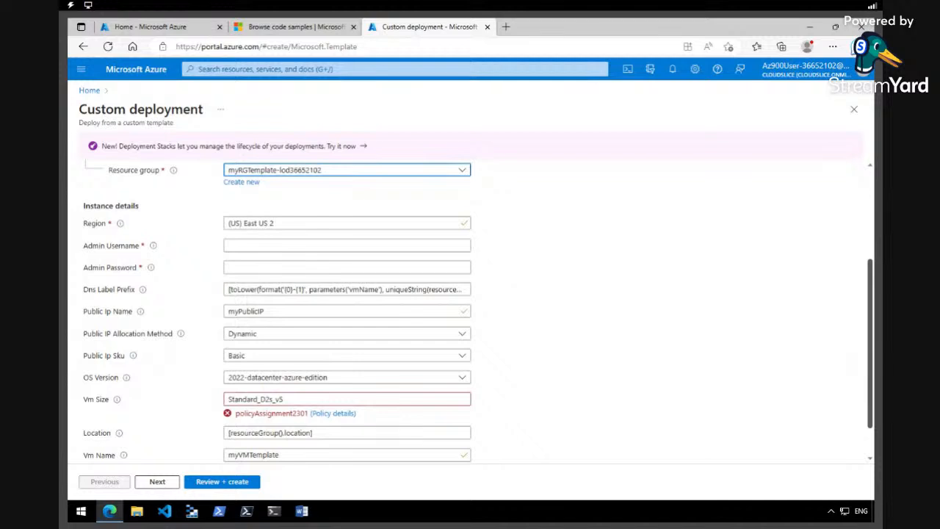
left_click(280, 246)
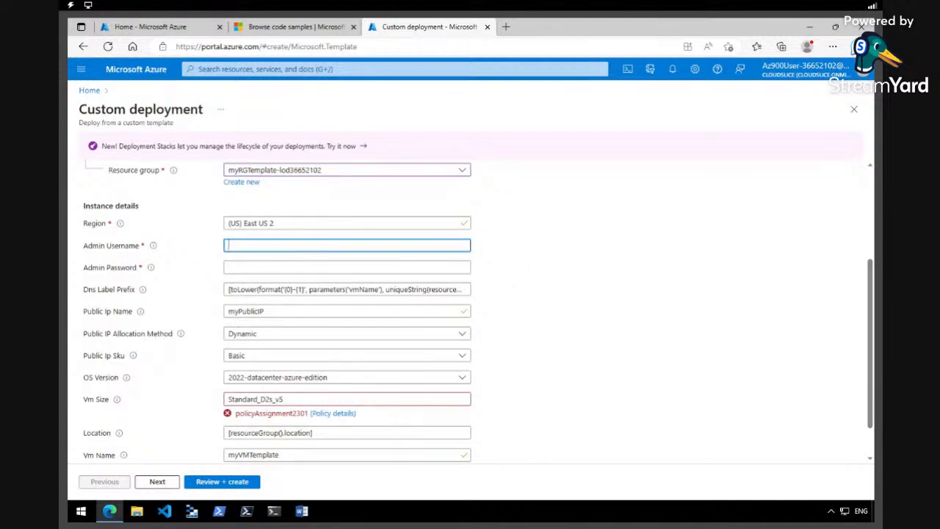
type("azureuser")
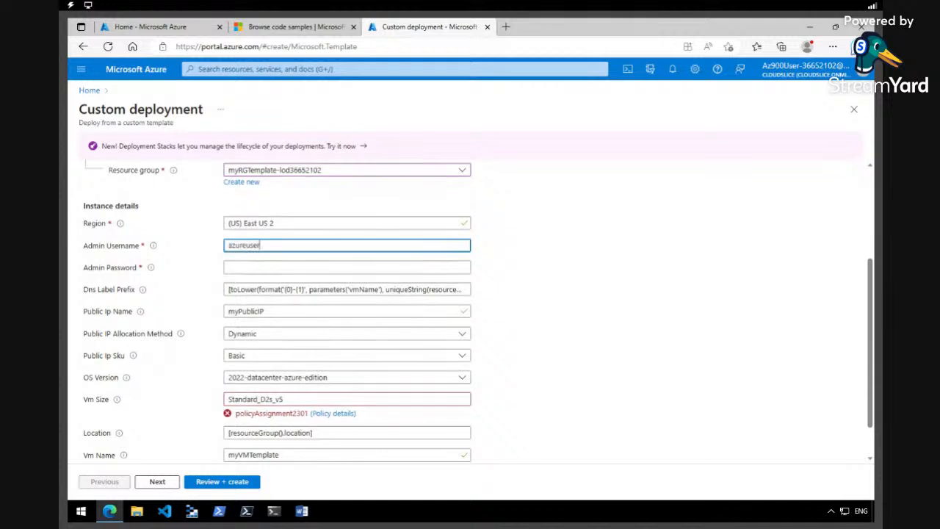
left_click(301, 267)
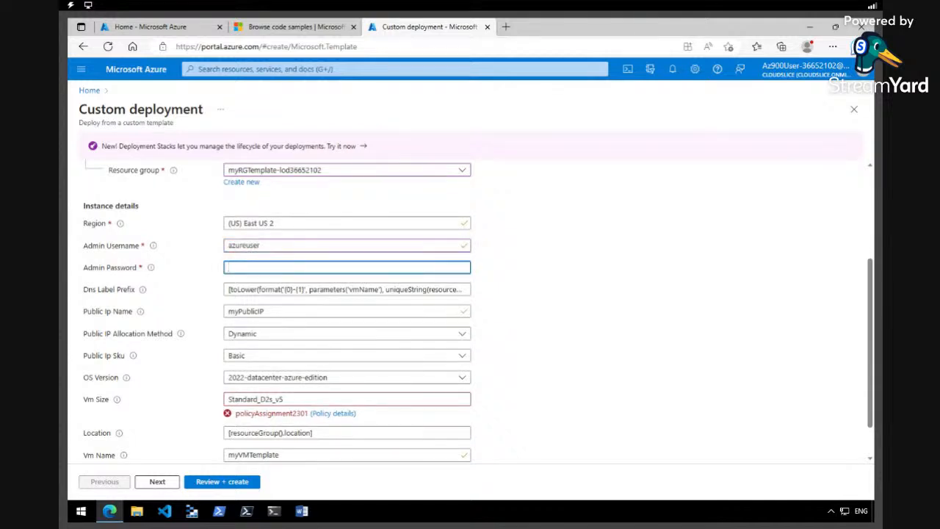
key("ctrl+v")
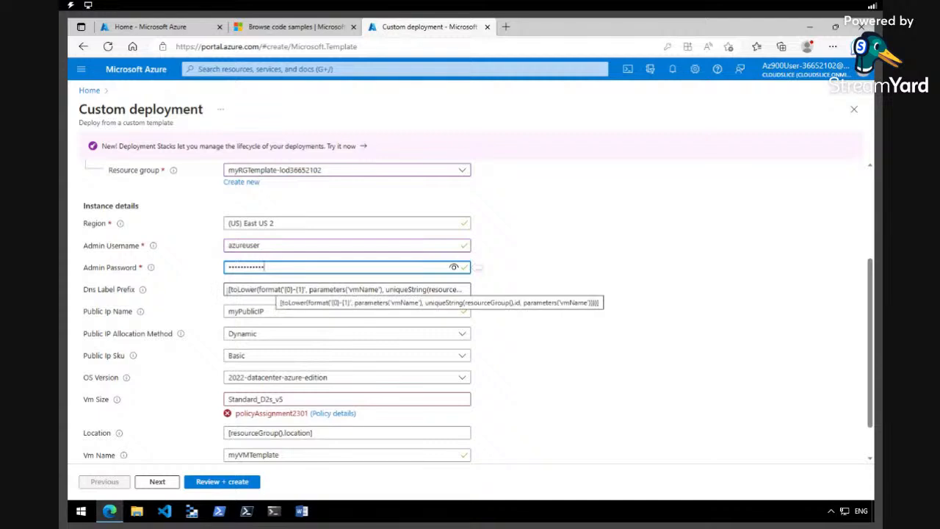
left_click_drag(227, 290, 467, 290)
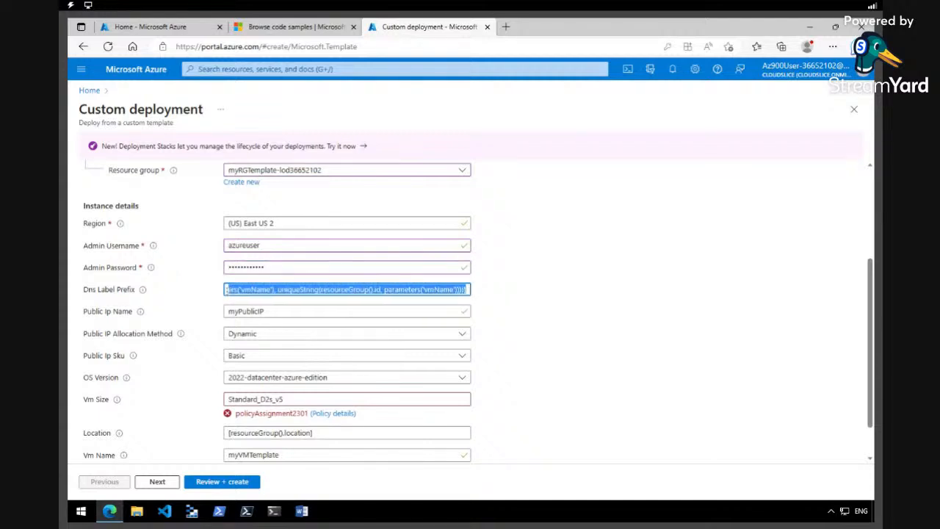
key("BackSpace")
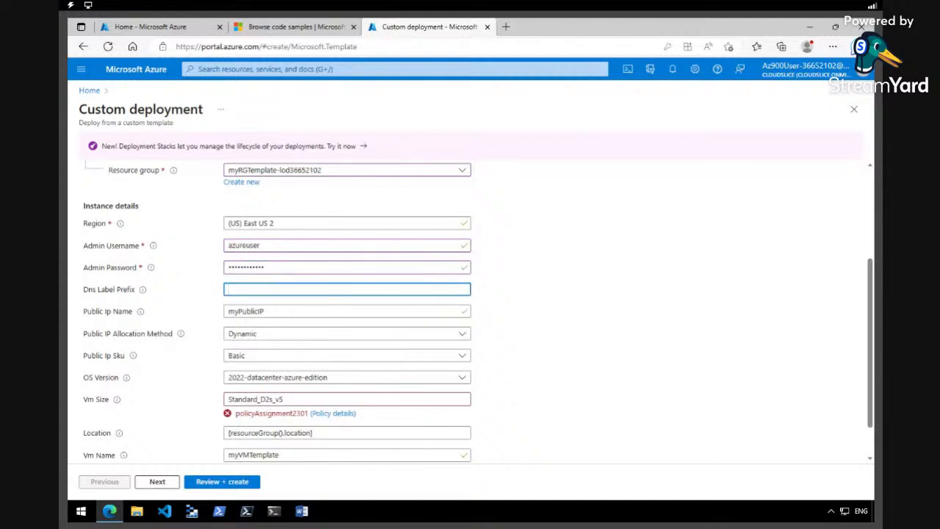
Set DNS label prefix 'myvmtemplatednlycans' and change the VM size to Standard_D2s_v3
type("myvmtemplated")
type("nlycans")
scroll(871, 287, "down", 1)
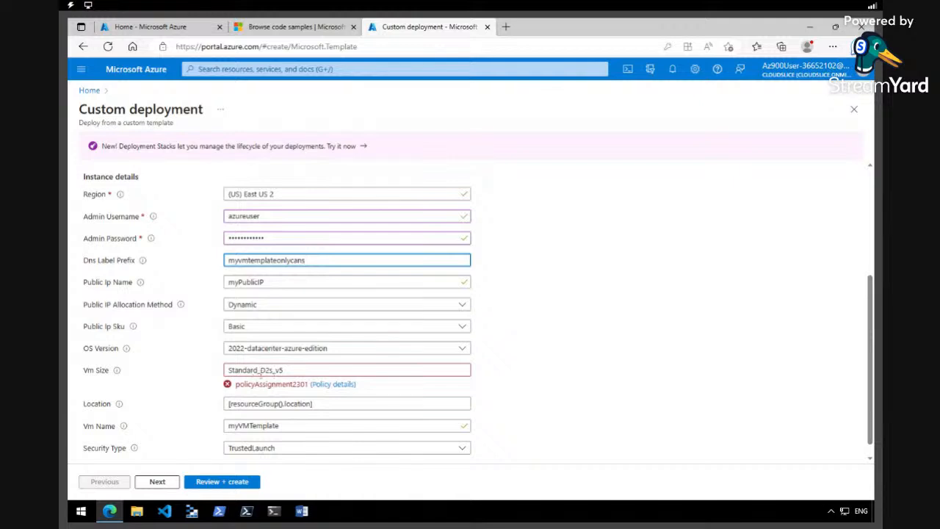
left_click(292, 370)
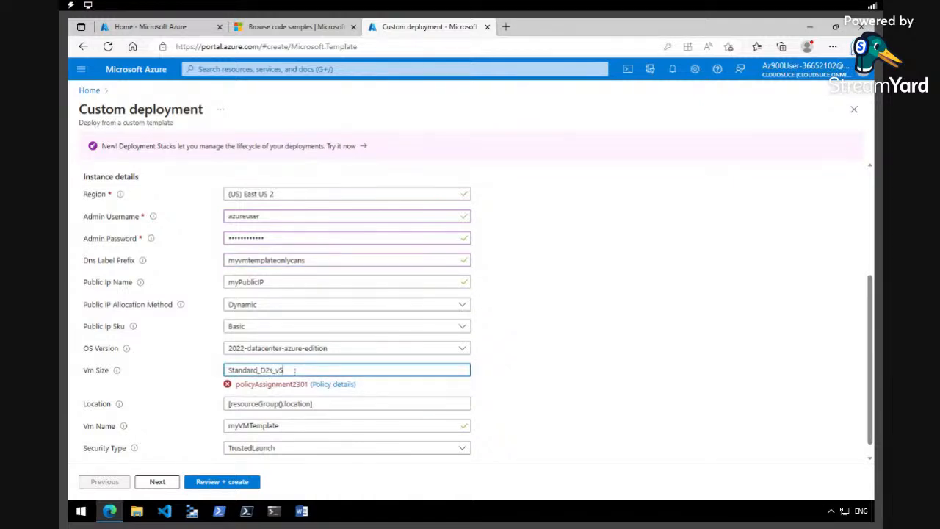
key("BackSpace")
type("3")
left_click(529, 359)
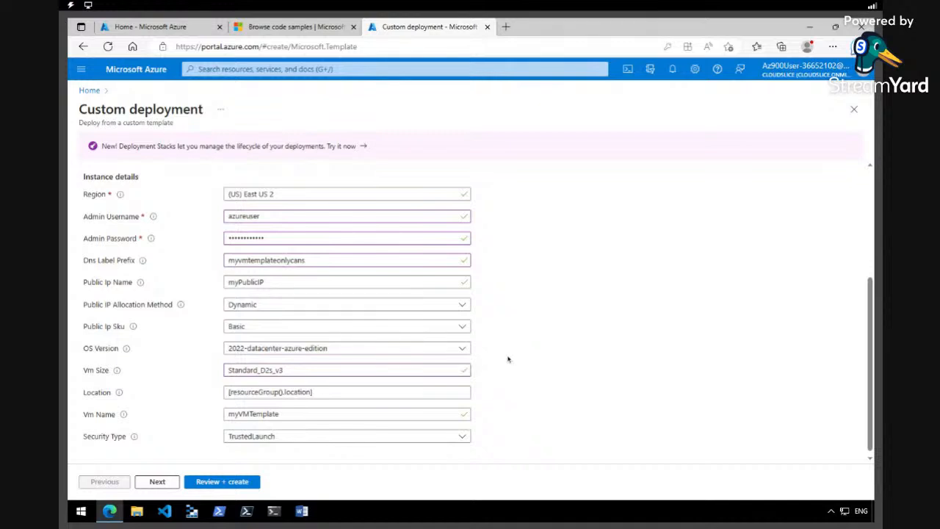
Choose OS version 2019-datacenter-gensecond and proceed to Review + create
left_click(461, 352)
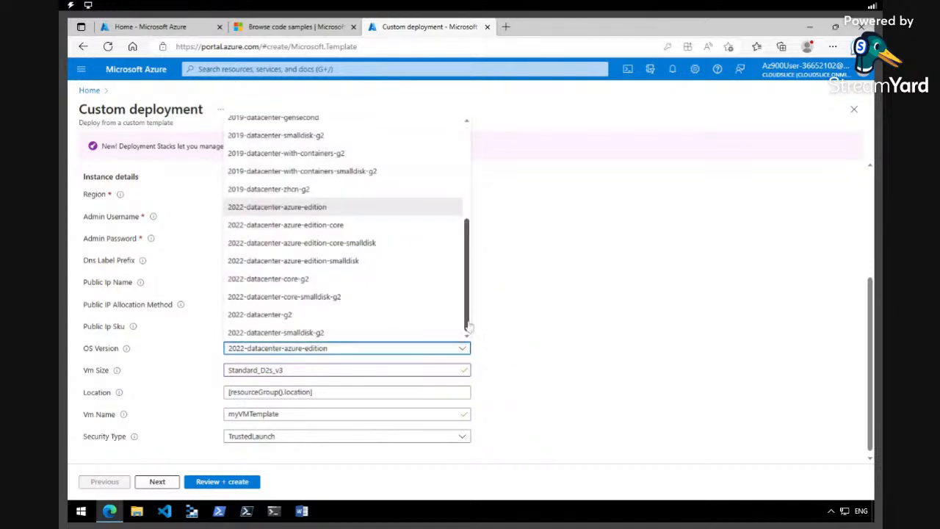
left_click_drag(469, 326, 469, 296)
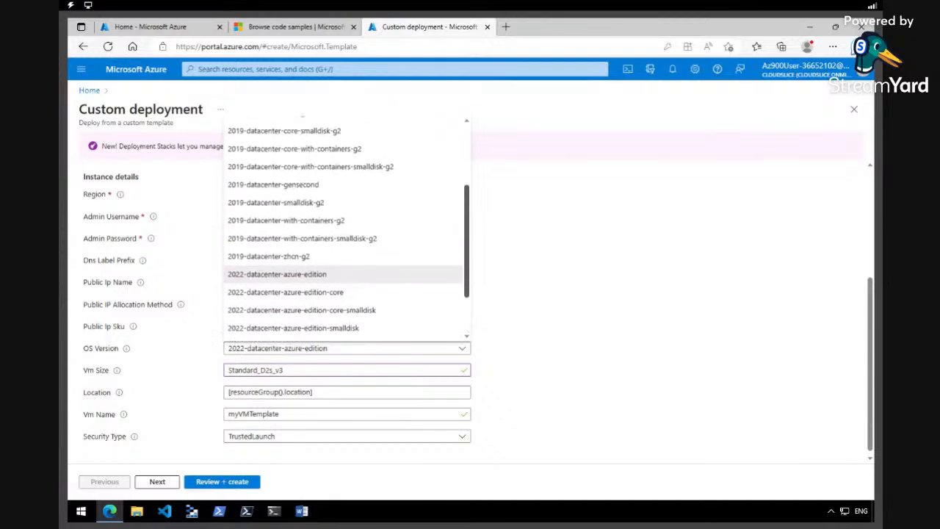
left_click(325, 184)
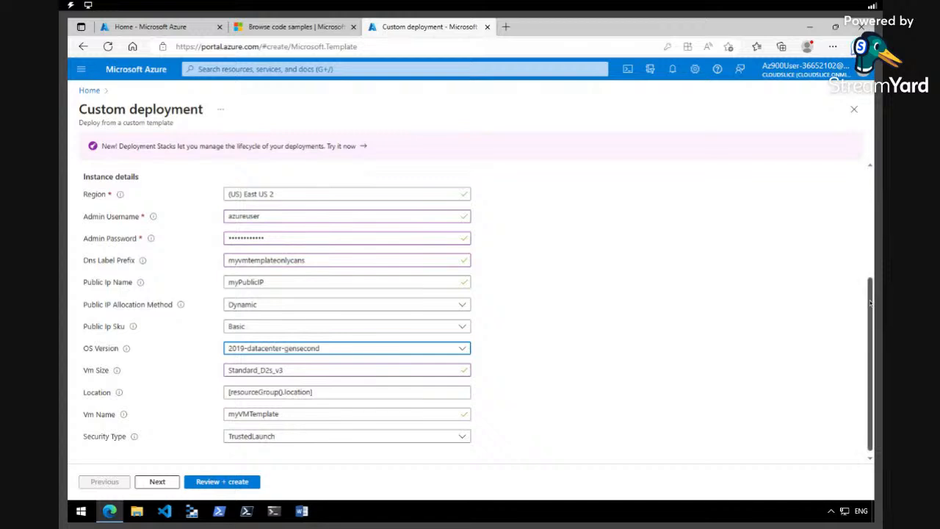
scroll(870, 303, "down", 1)
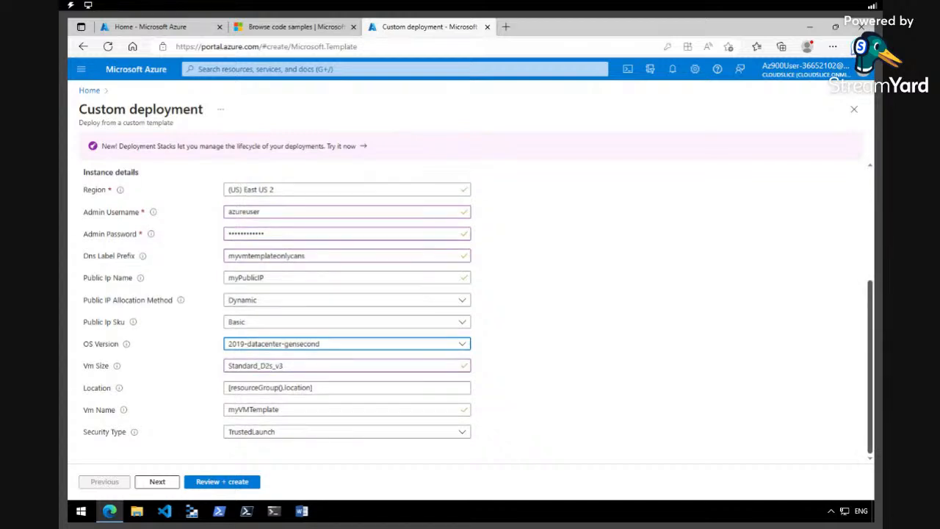
left_click(221, 484)
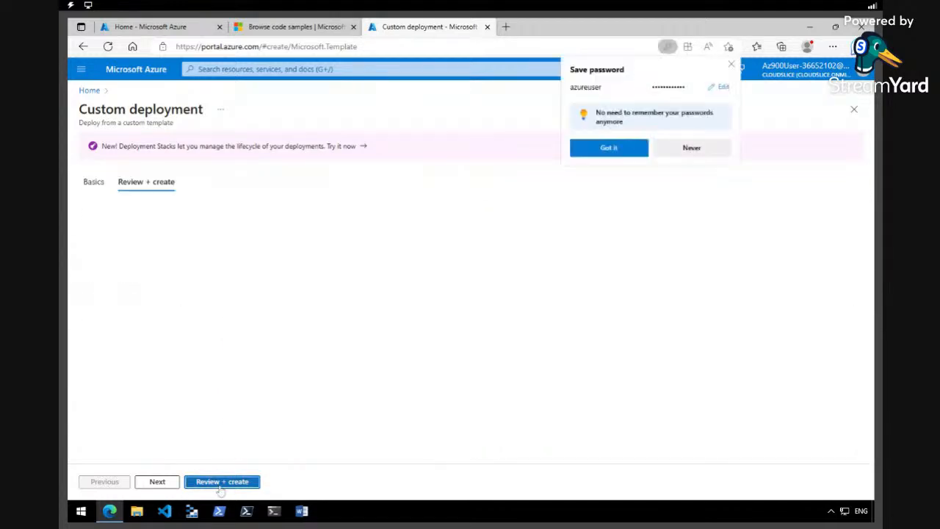
Decline Edge's password-save prompt and create the customized template deployment
left_click(714, 149)
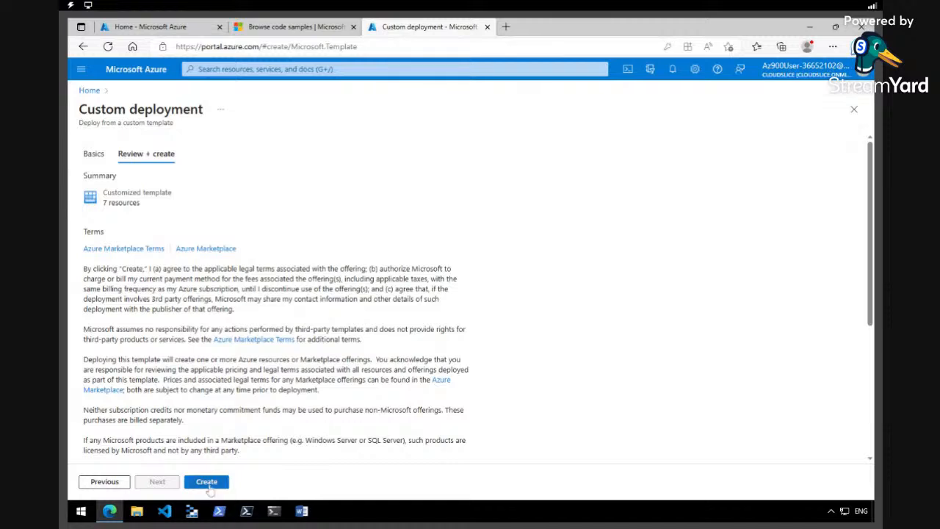
left_click(210, 487)
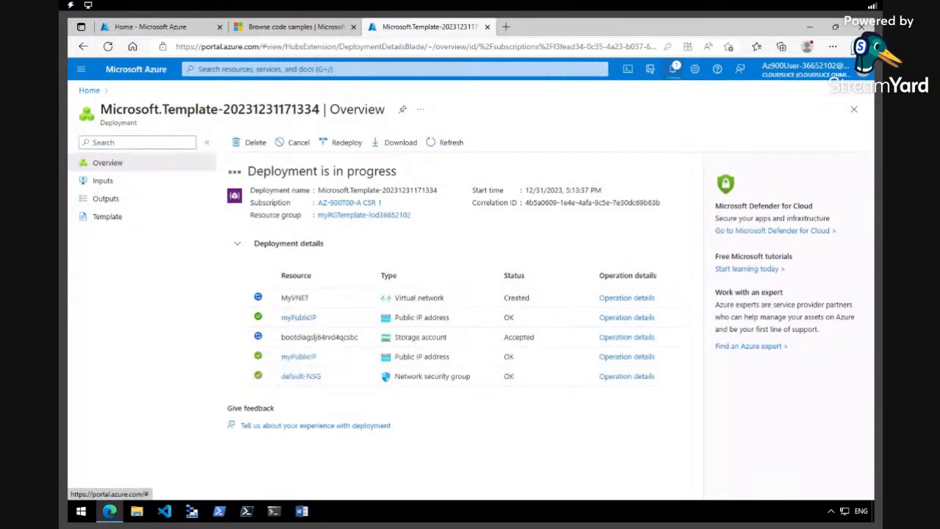
Review the deployment details until myVMTemplate and myVMNic show as Created
left_click(672, 70)
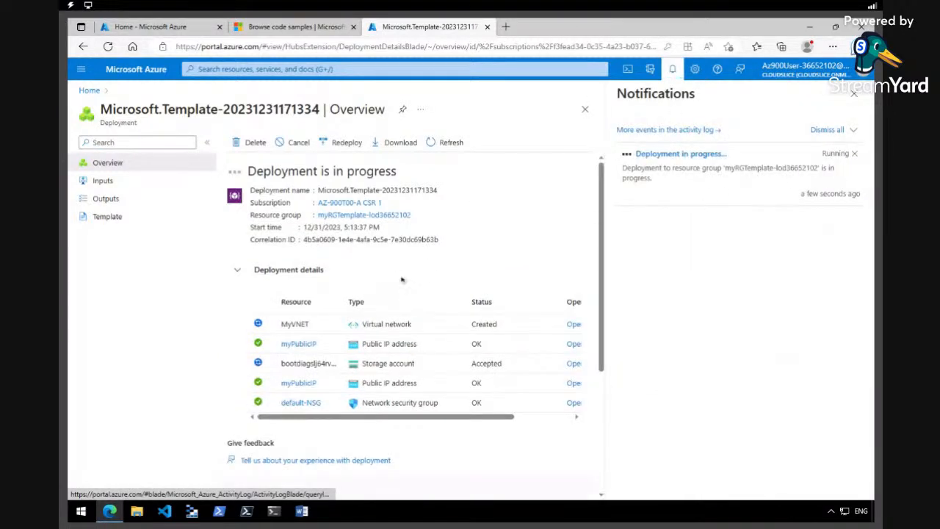
scroll(604, 280, "down", 1)
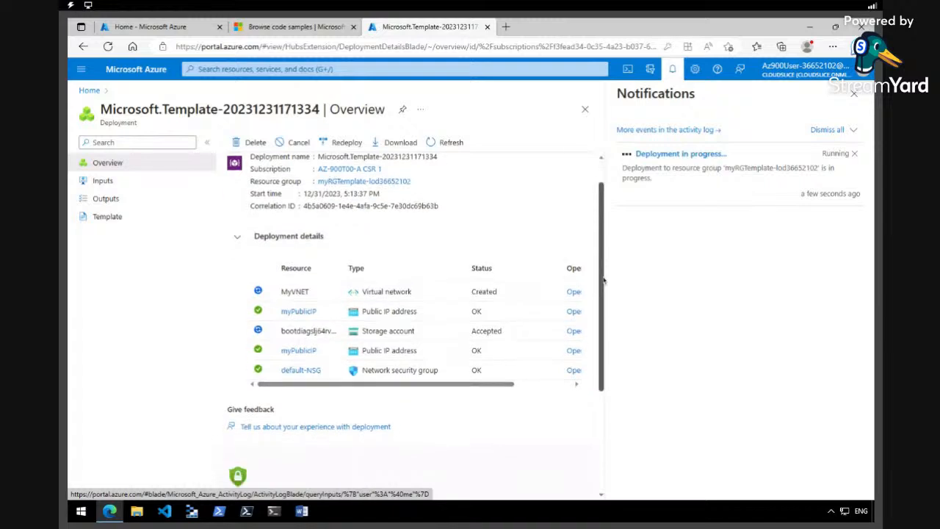
mouse_move(410, 374)
left_mouse_down()
mouse_move(449, 375)
mouse_move(405, 374)
left_mouse_up()
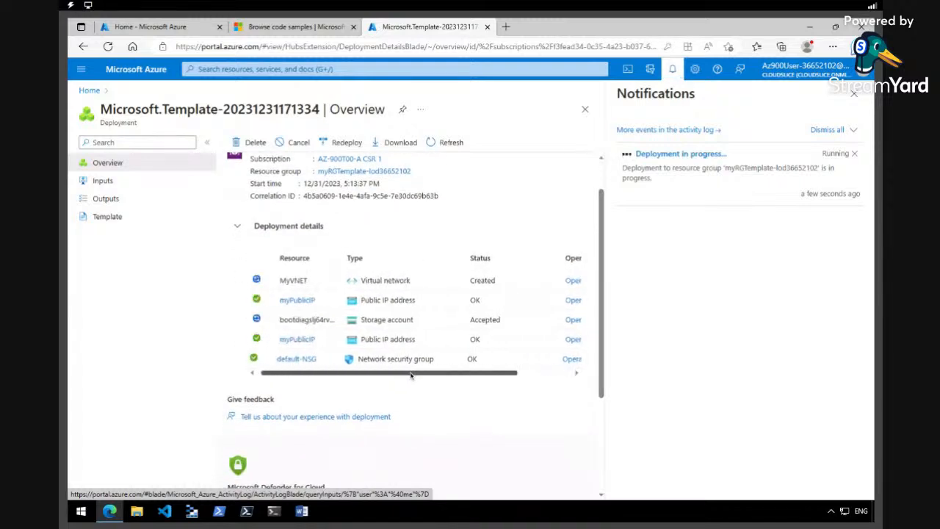
left_click(673, 71)
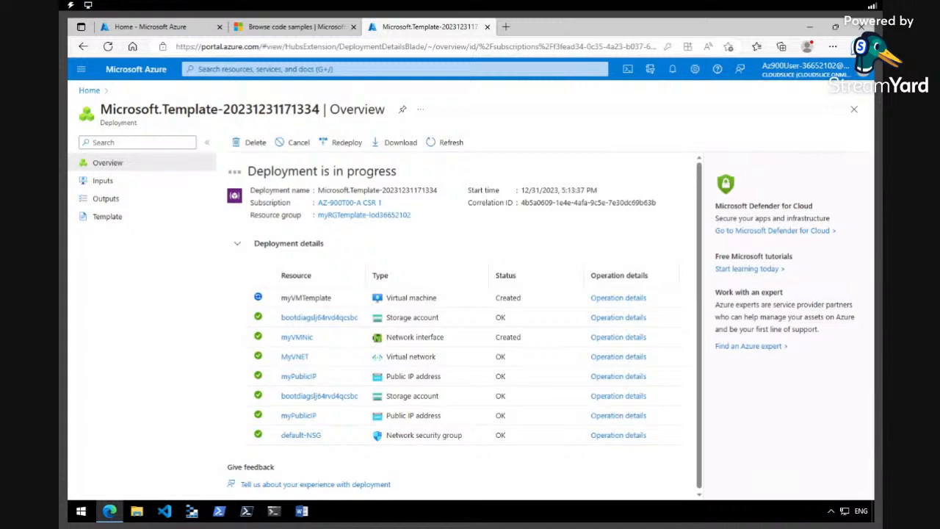
left_click(673, 68)
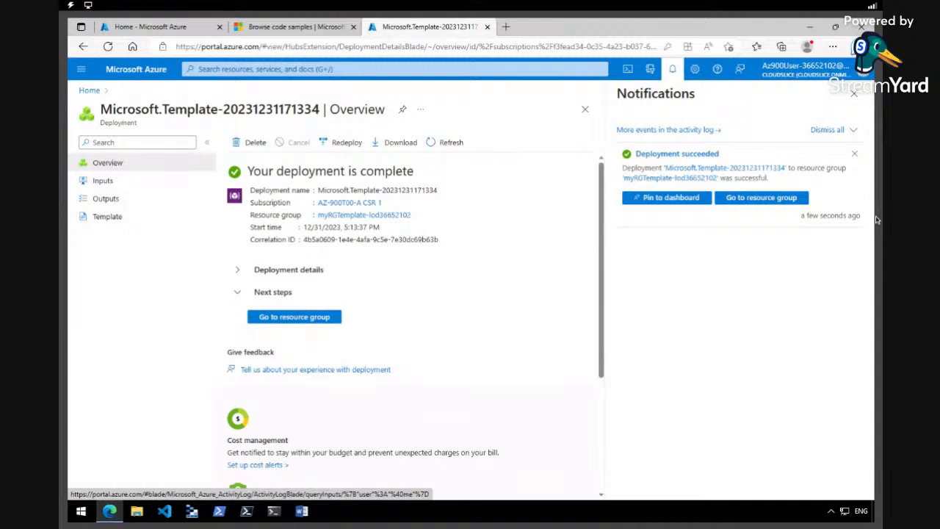
Open the myVMTemplate VM from All services > Virtual machines
left_click(83, 71)
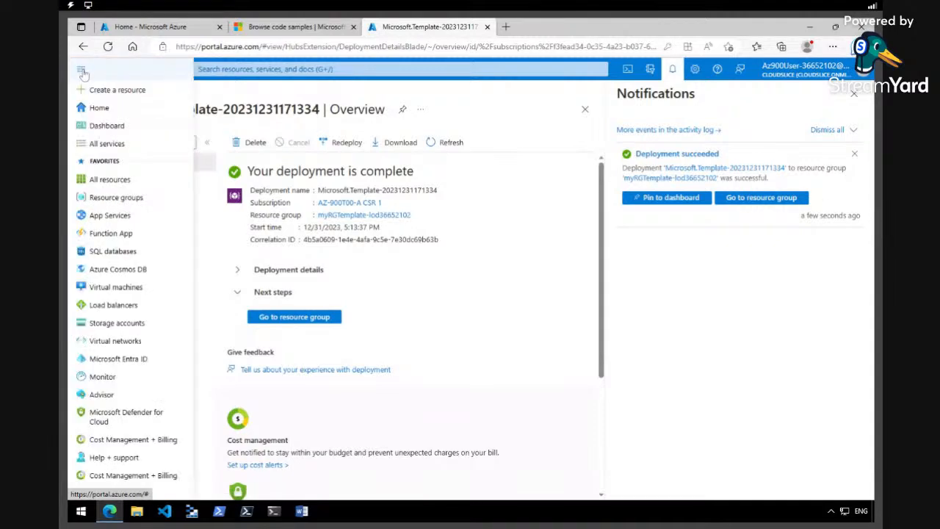
left_click(96, 144)
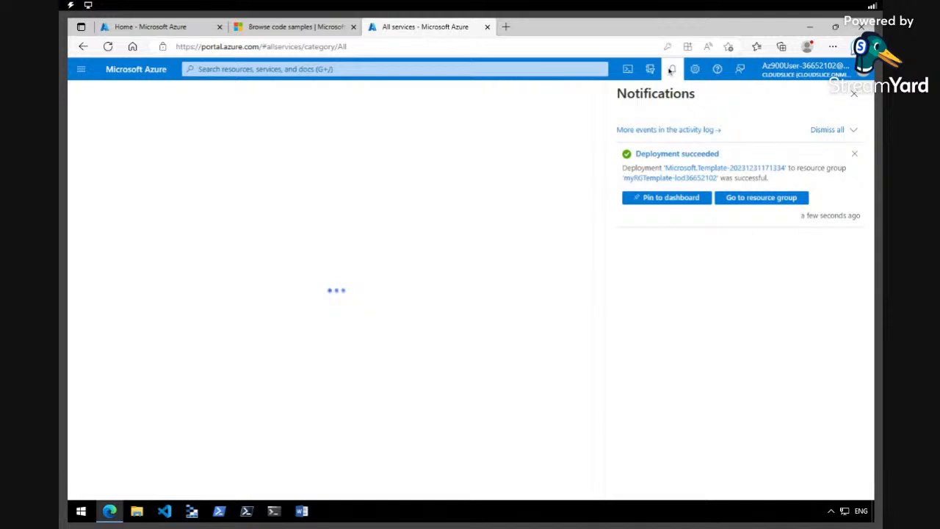
left_click(671, 70)
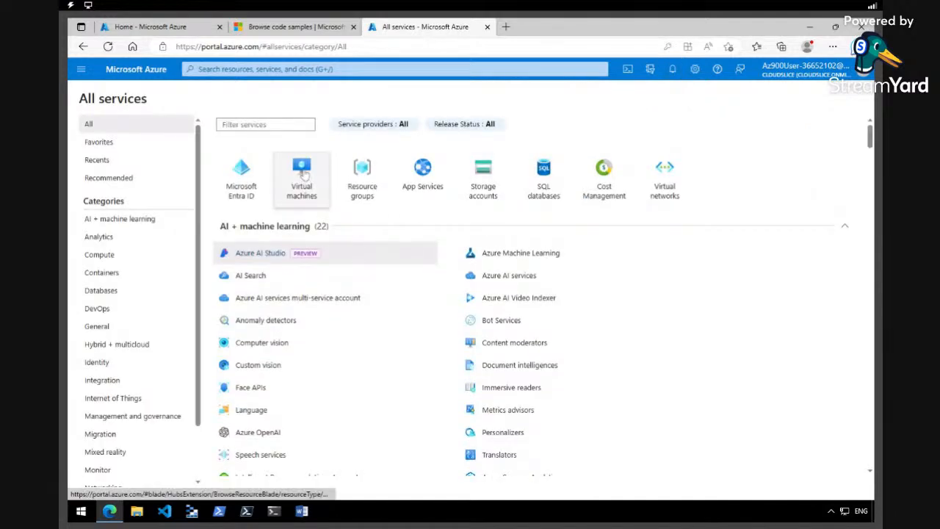
left_click(302, 175)
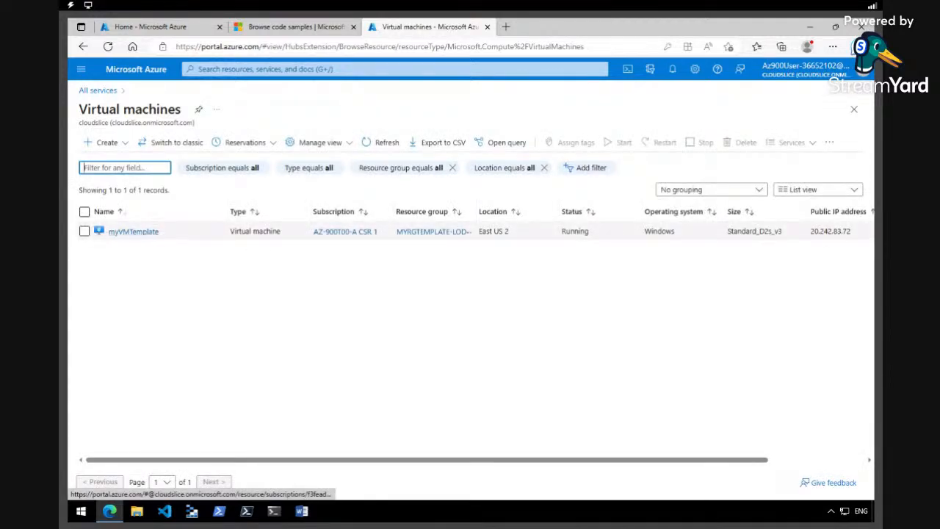
left_click(141, 233)
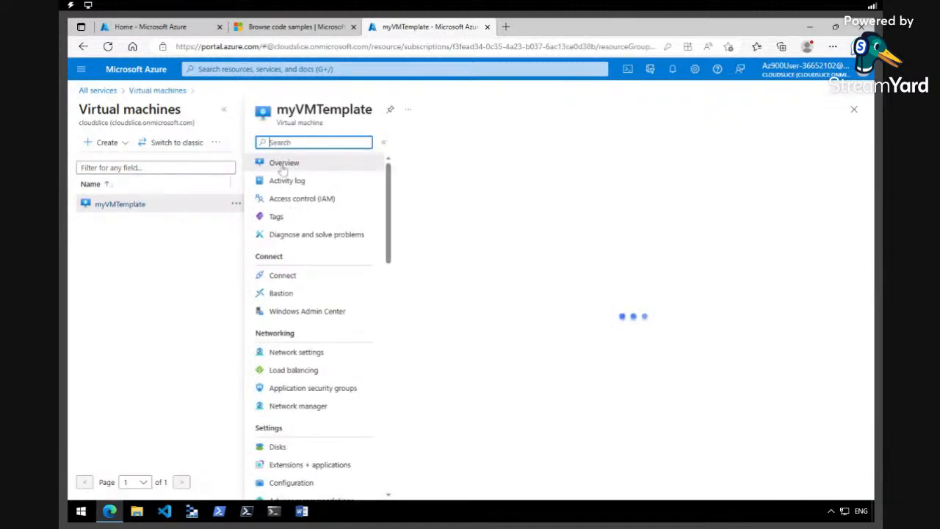
Expand the myVMTemplate page to full width and review its Monitoring summary
left_click(226, 114)
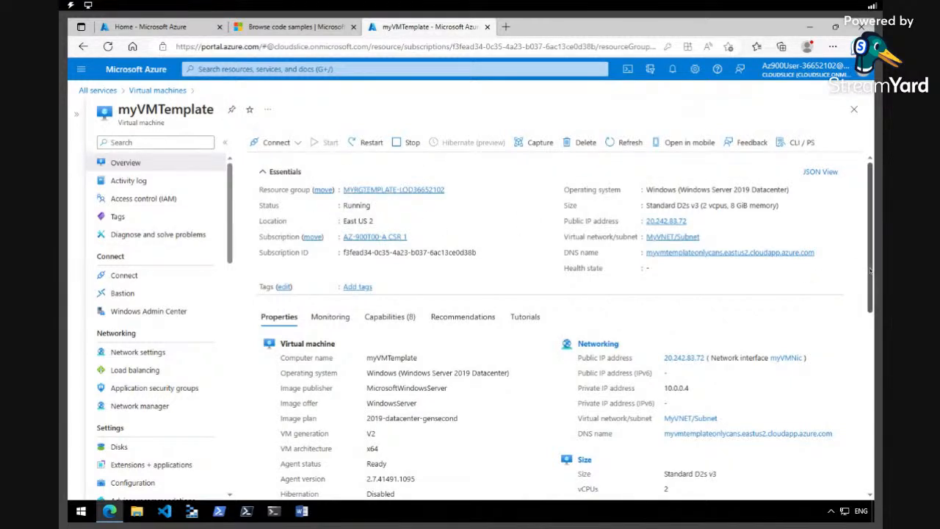
left_click_drag(870, 269, 871, 321)
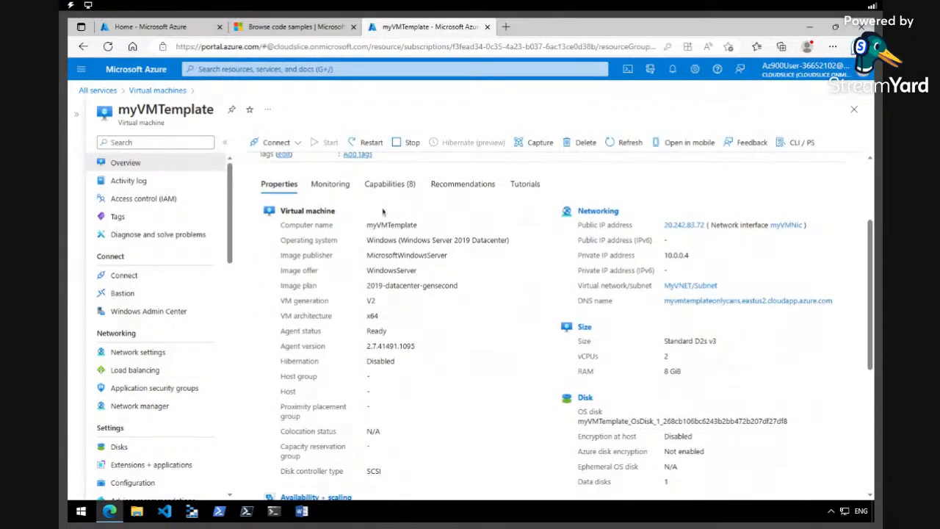
left_click(342, 193)
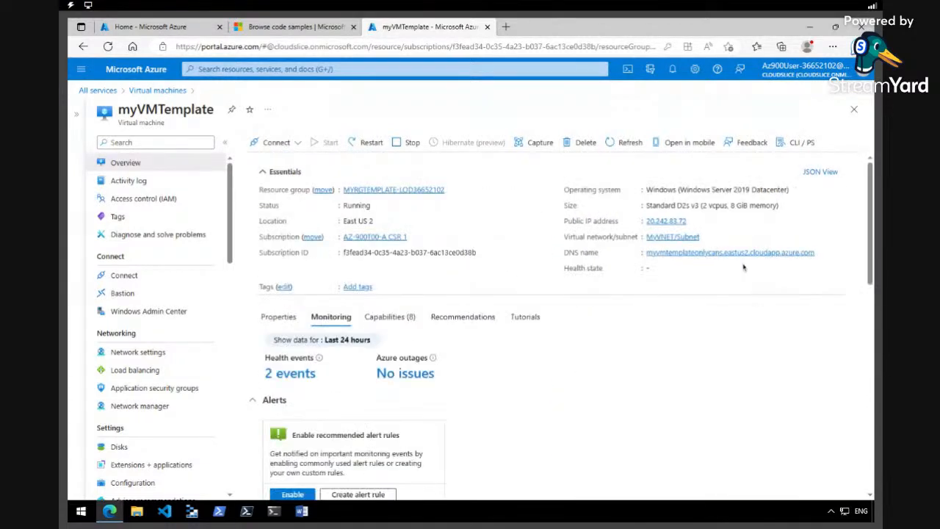
scroll(870, 250, "down", 3)
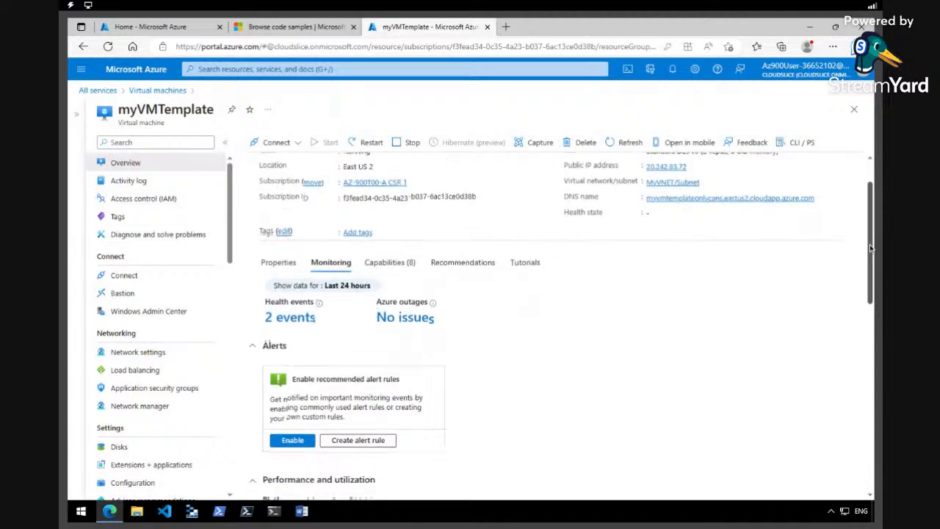
scroll(870, 248, "down", 4)
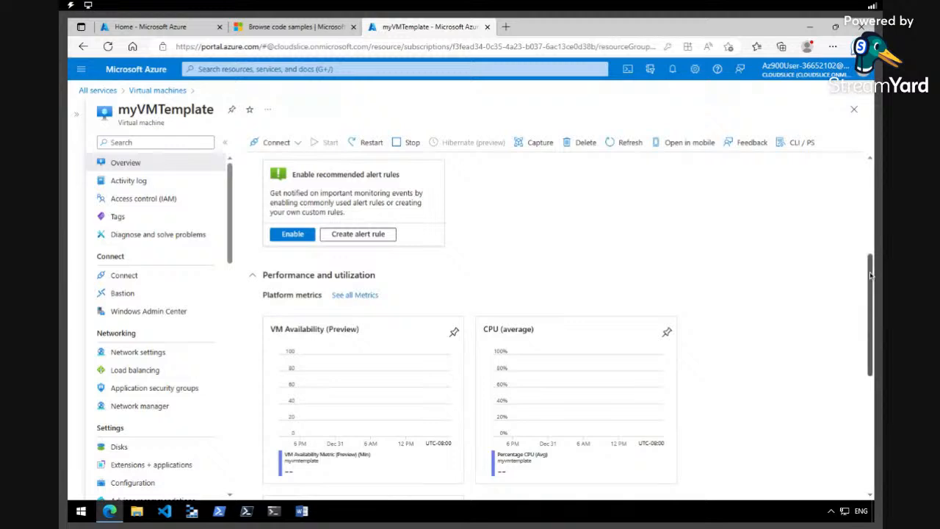
scroll(871, 275, "up", 1)
scroll(871, 275, "up", 3)
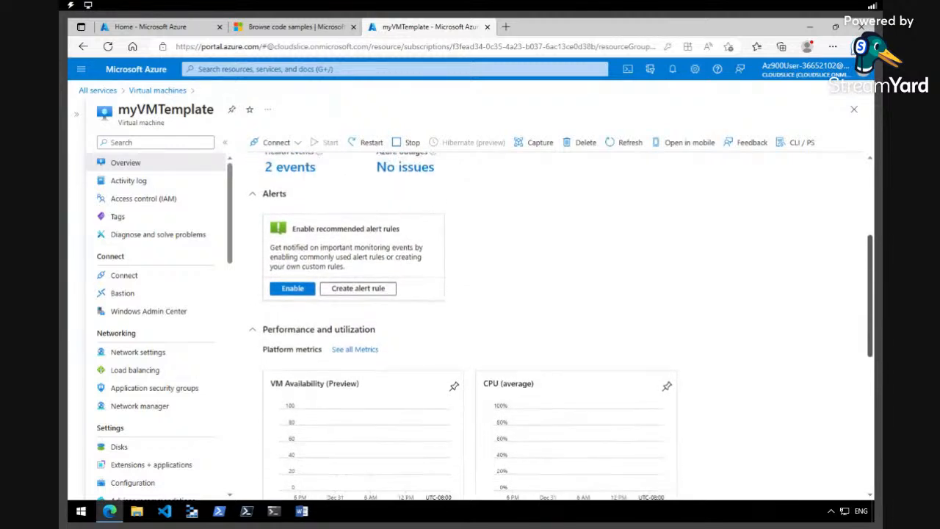
Limit the monitoring data to the last hour and open the VM Availability chart in Metrics
left_click(304, 218)
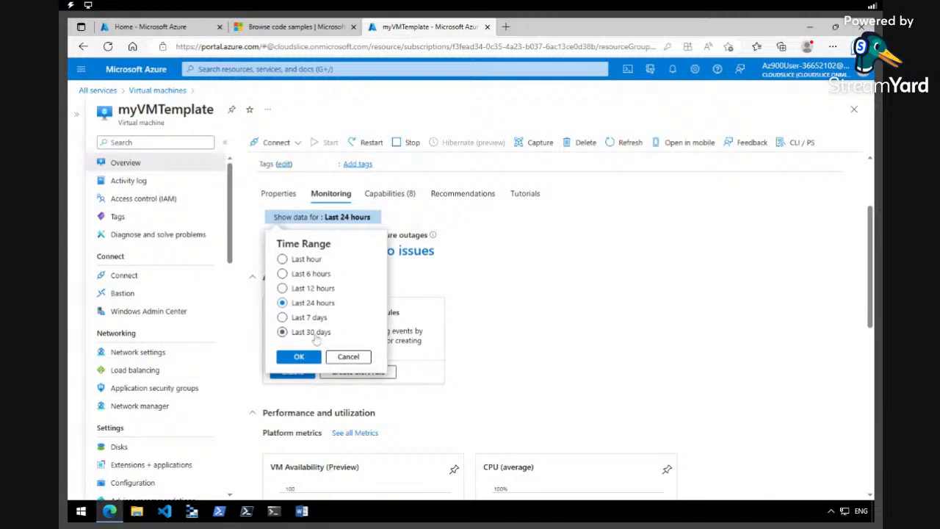
left_click(282, 259)
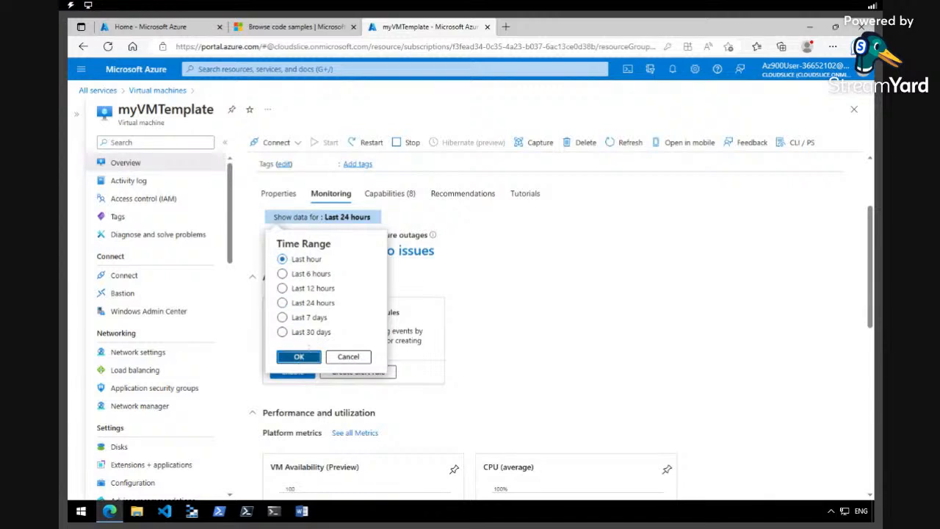
left_click(299, 356)
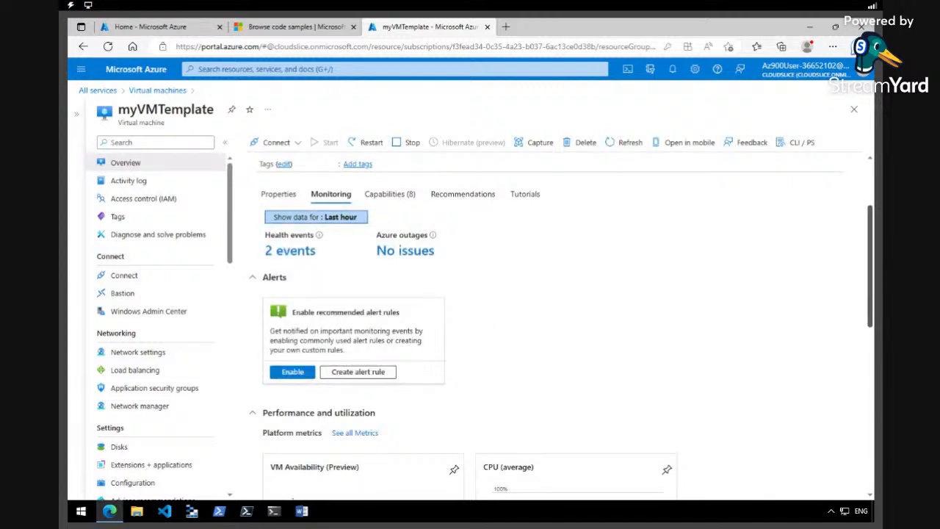
scroll(871, 285, "down", 1)
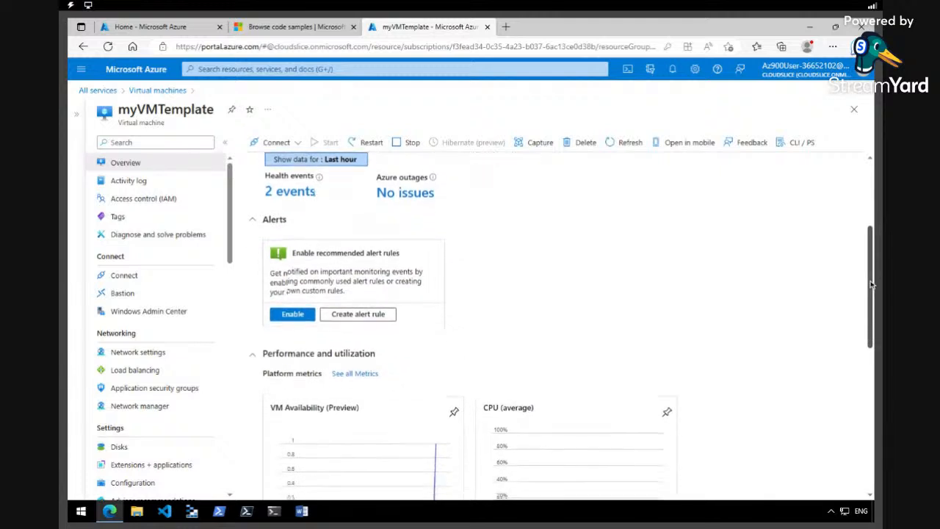
scroll(871, 284, "down", 3)
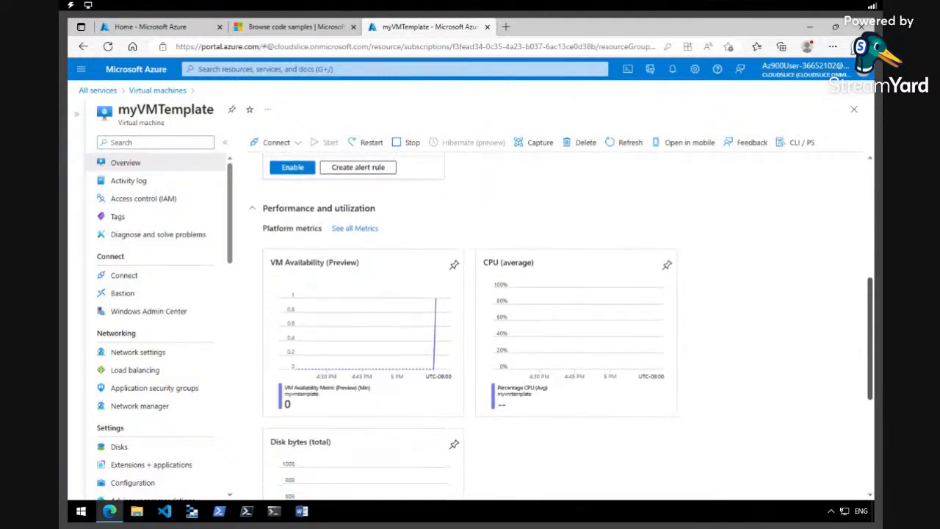
scroll(869, 338, "down", 1)
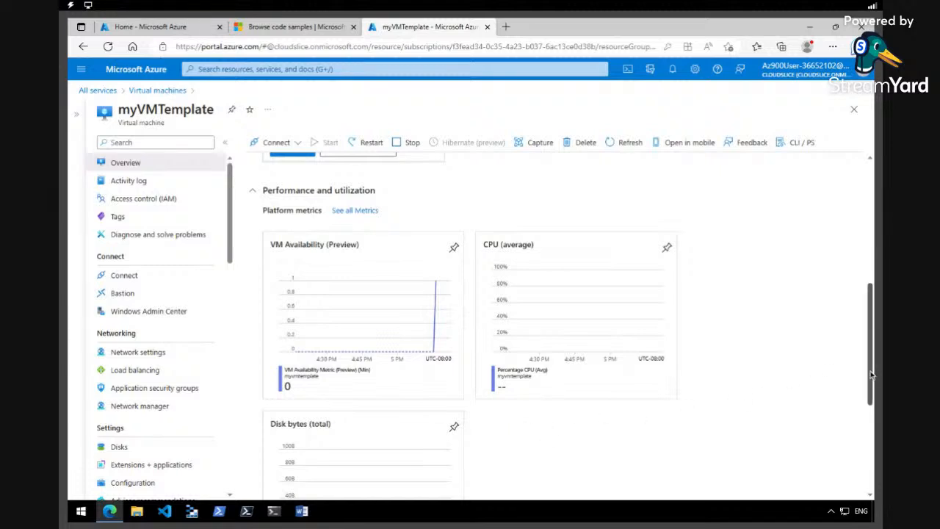
scroll(871, 374, "down", 1)
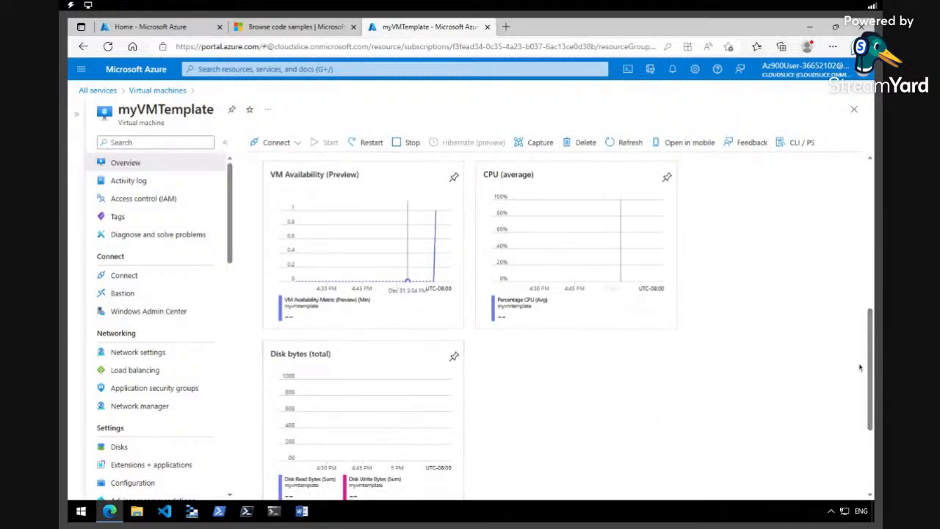
scroll(871, 359, "up", 1)
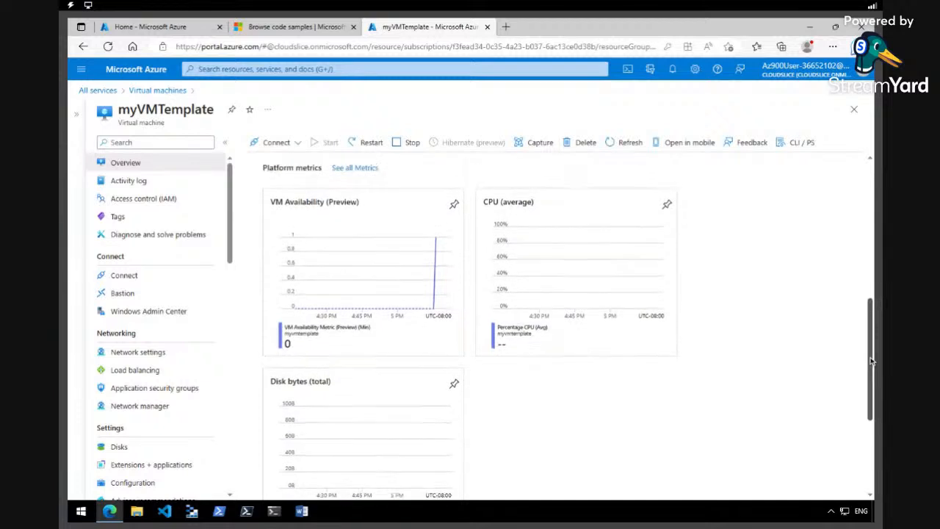
scroll(871, 360, "up", 1)
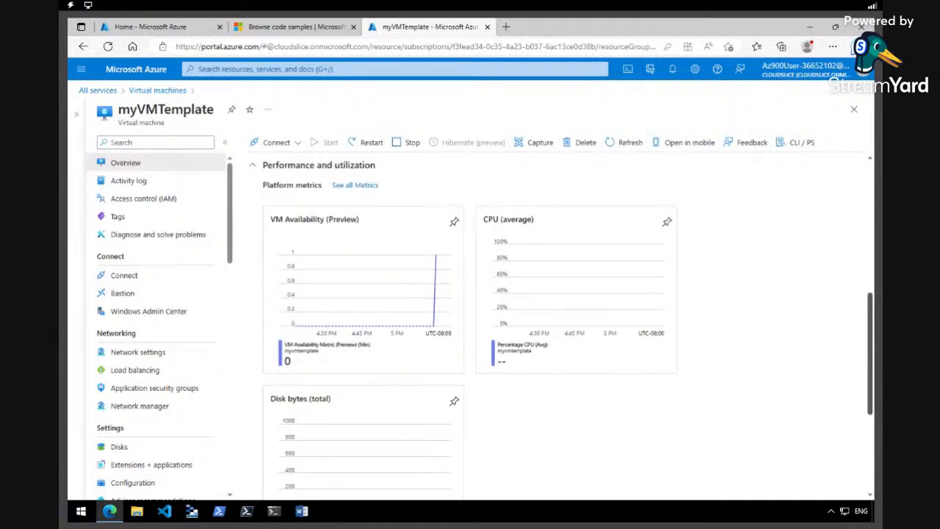
left_click(424, 289)
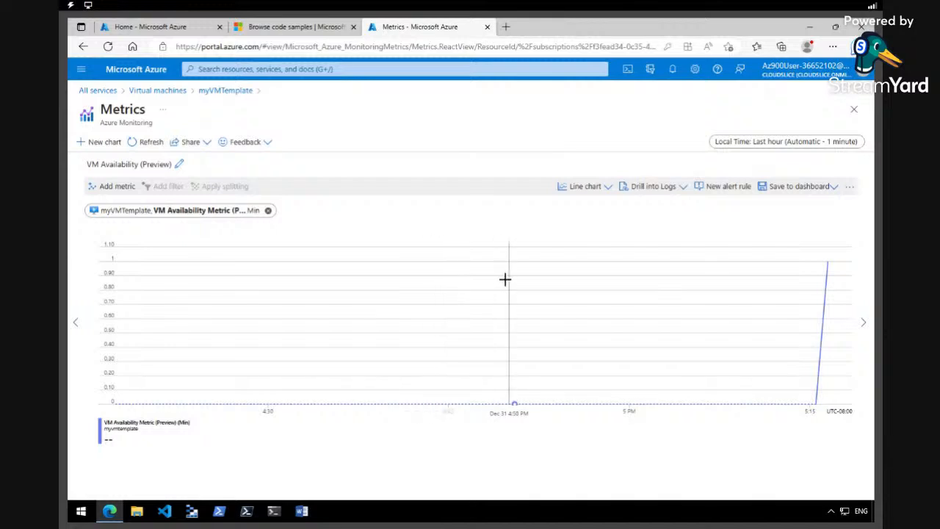
Add CPU Credits Consumed to the metrics chart, then return to myVMTemplate's overview
left_click(125, 187)
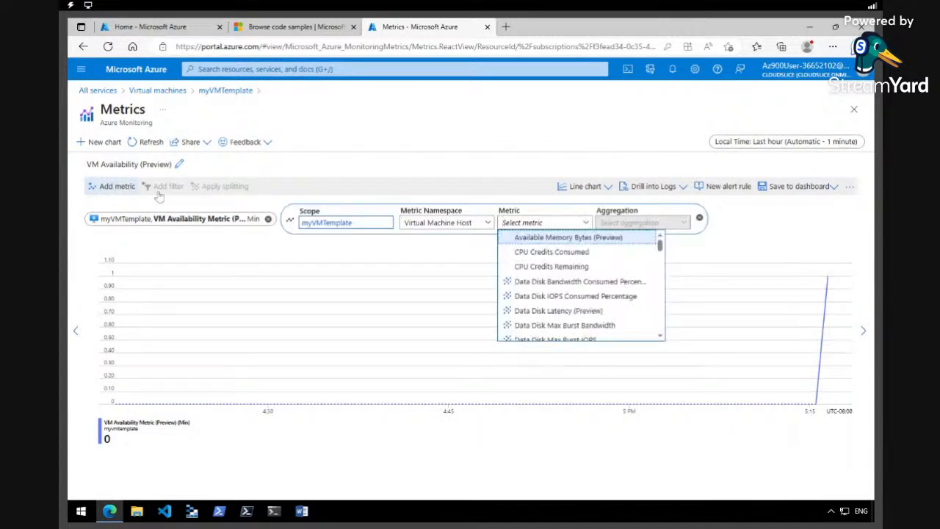
left_click(573, 254)
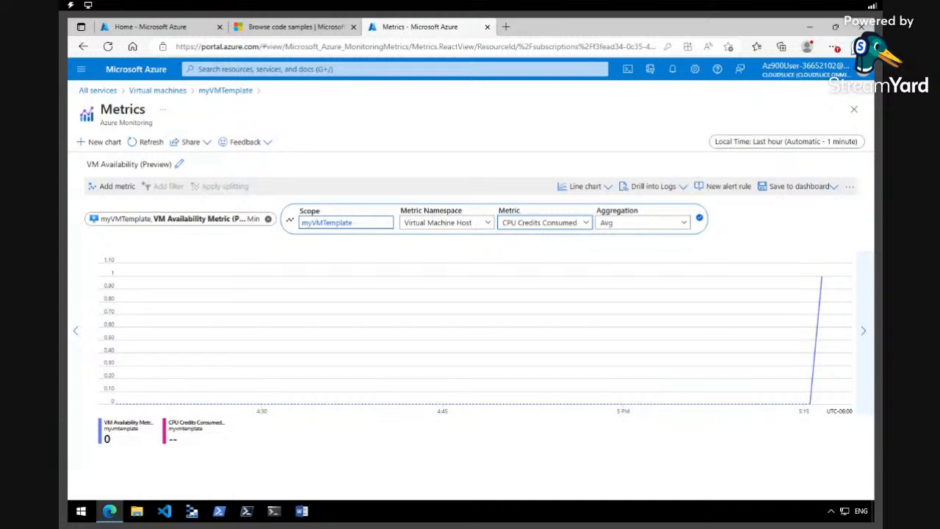
left_click(225, 90)
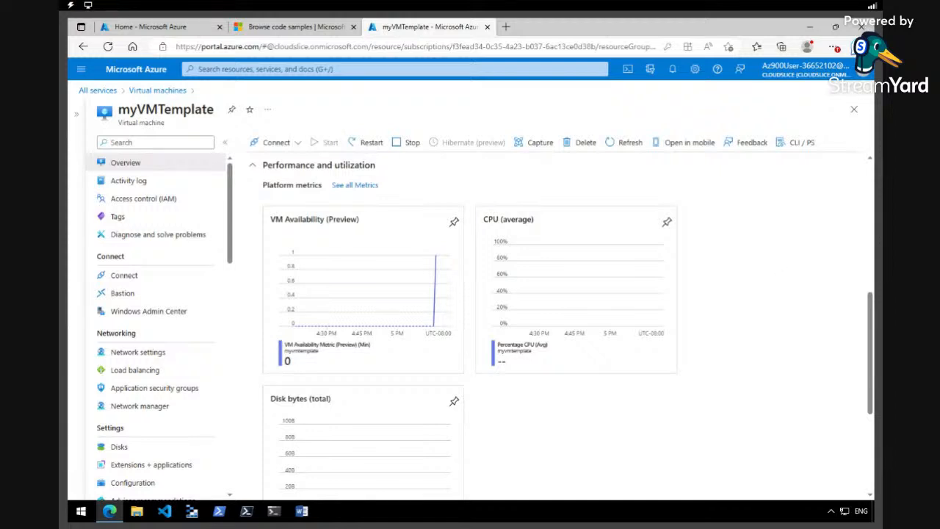
Expand the VM extension operation in myVMTemplate's Activity log and add an Operation filter
left_click(156, 183)
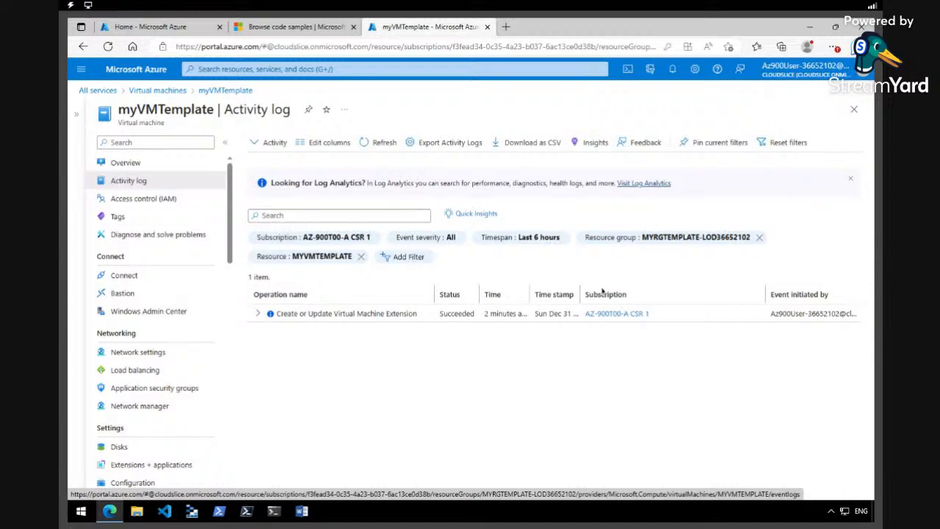
left_click(258, 314)
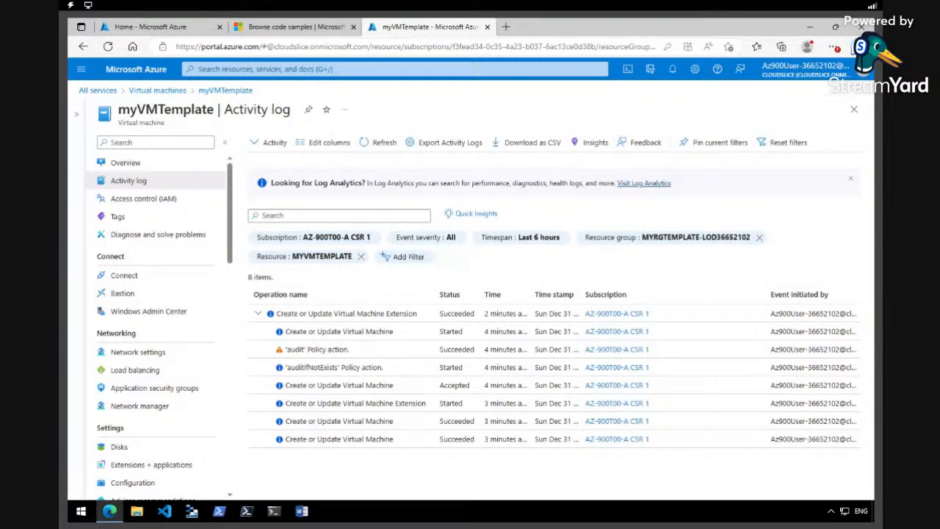
left_click(404, 258)
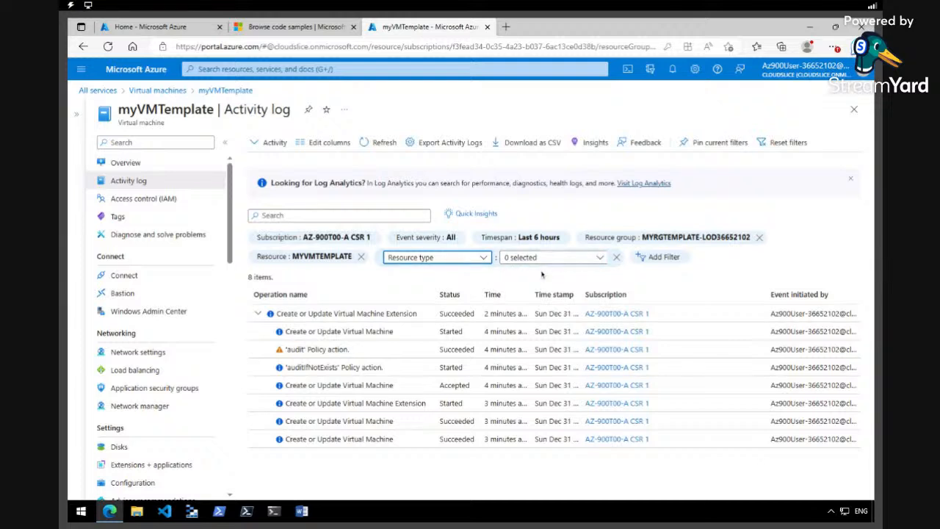
left_click(483, 257)
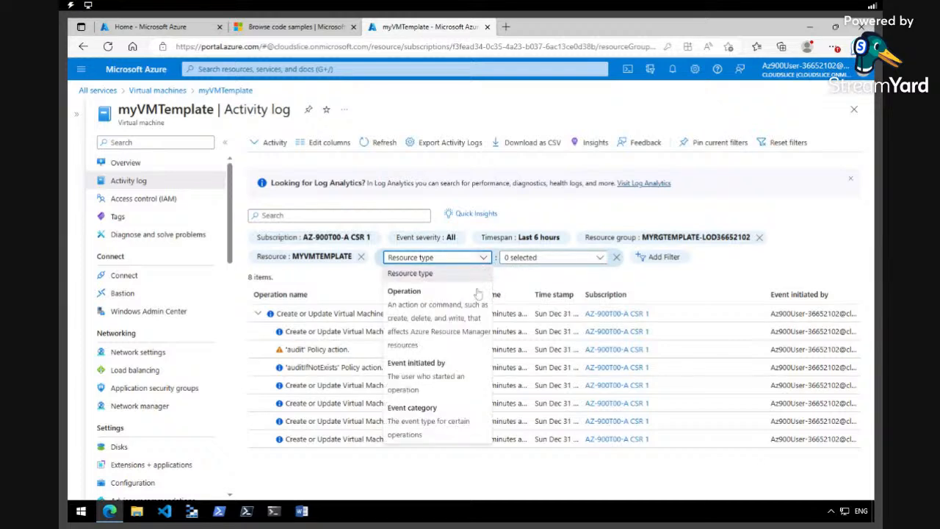
left_click(450, 329)
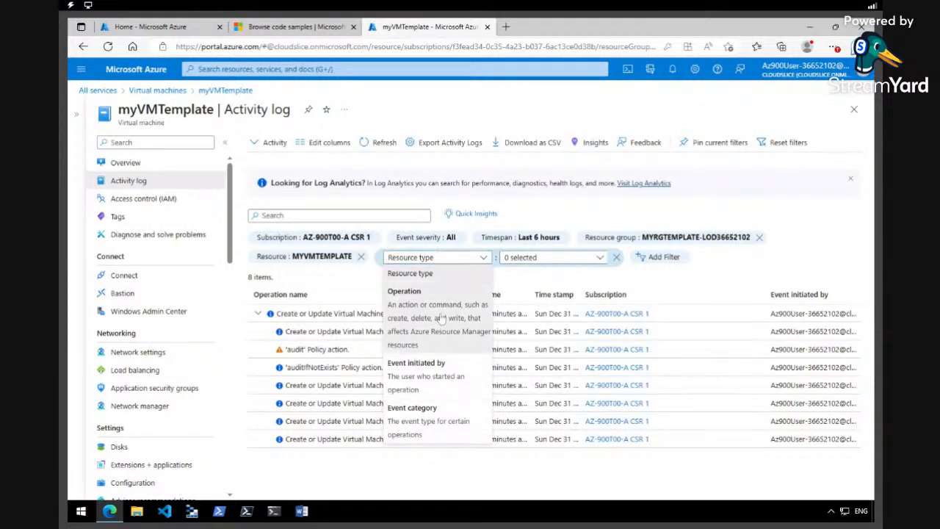
left_click(600, 258)
left_click(600, 258)
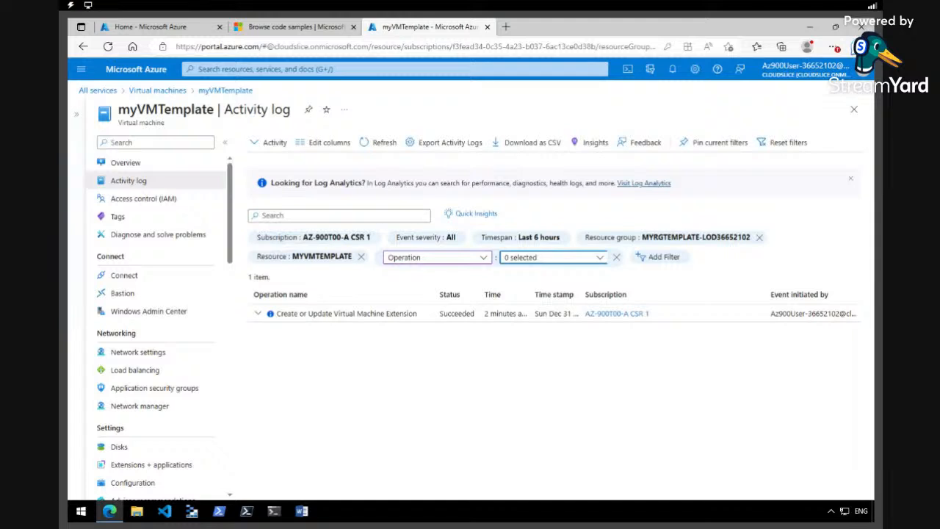
left_click(81, 69)
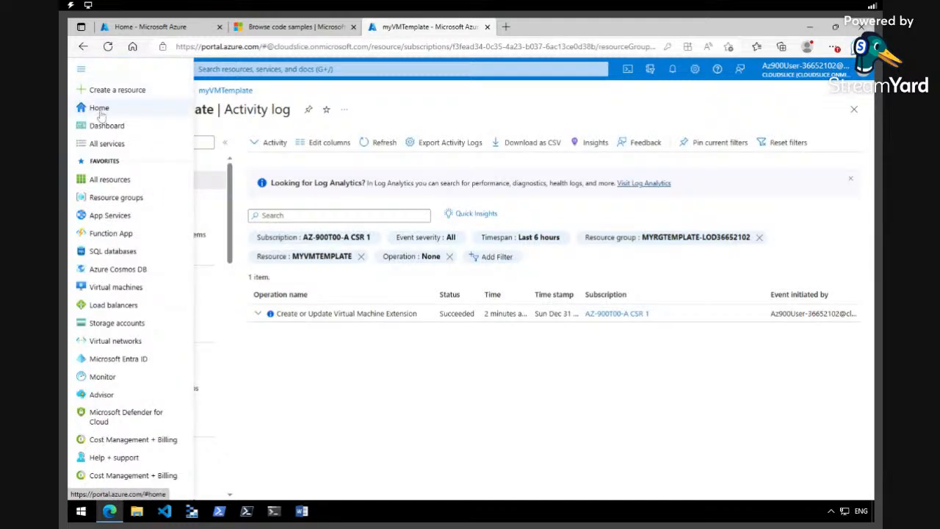
Open myVMTemplate from Home > All resources after dismissing the introductory tip
left_click(103, 112)
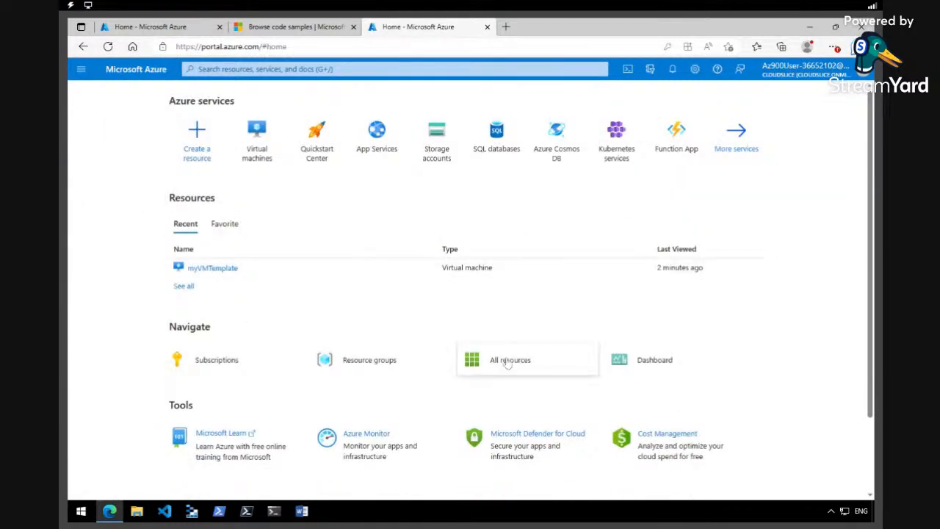
left_click(500, 356)
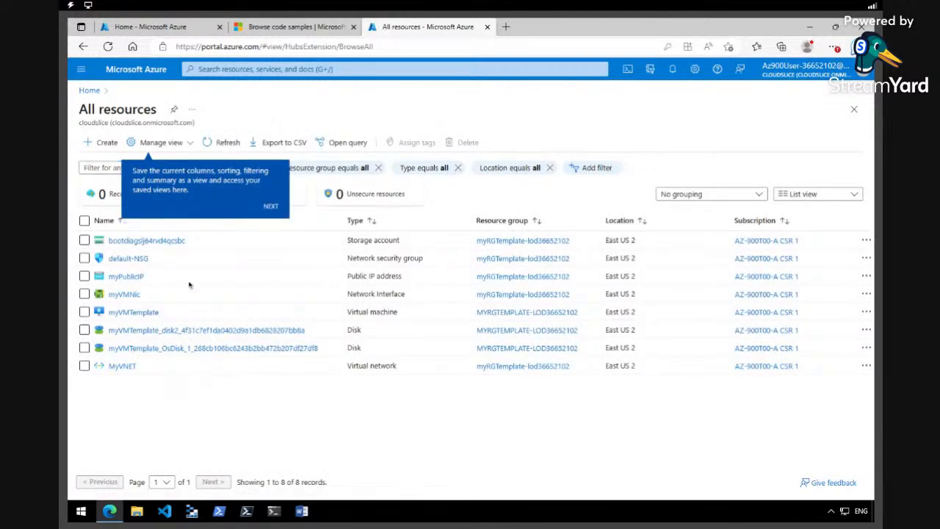
left_click(270, 207)
left_click(850, 254)
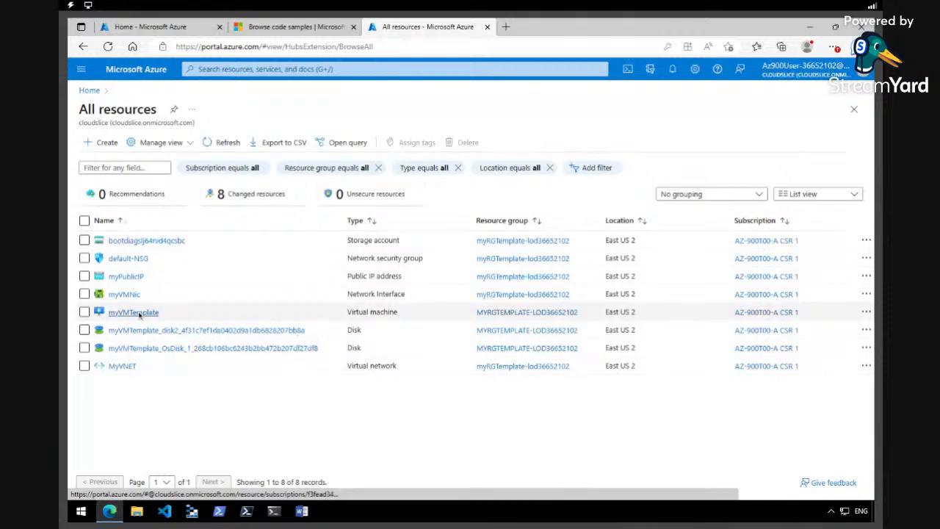
left_click(140, 313)
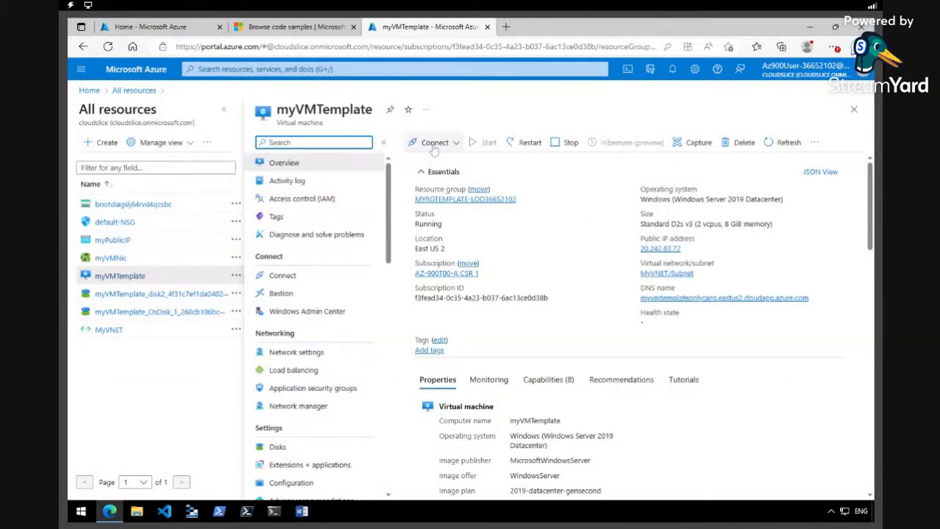
Download myVMTemplate's RDP file, keep it, and launch the connection to 20.242.83.72
left_click(434, 145)
left_click(429, 164)
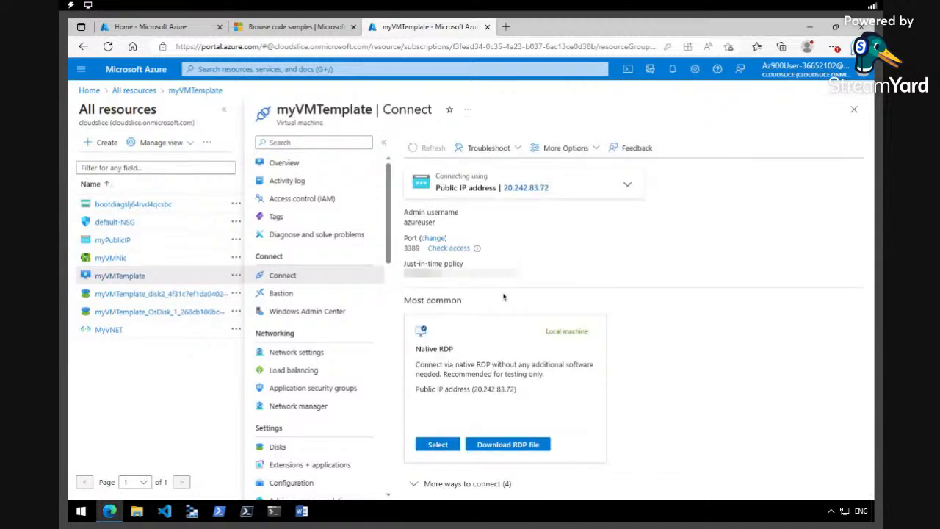
left_click(519, 446)
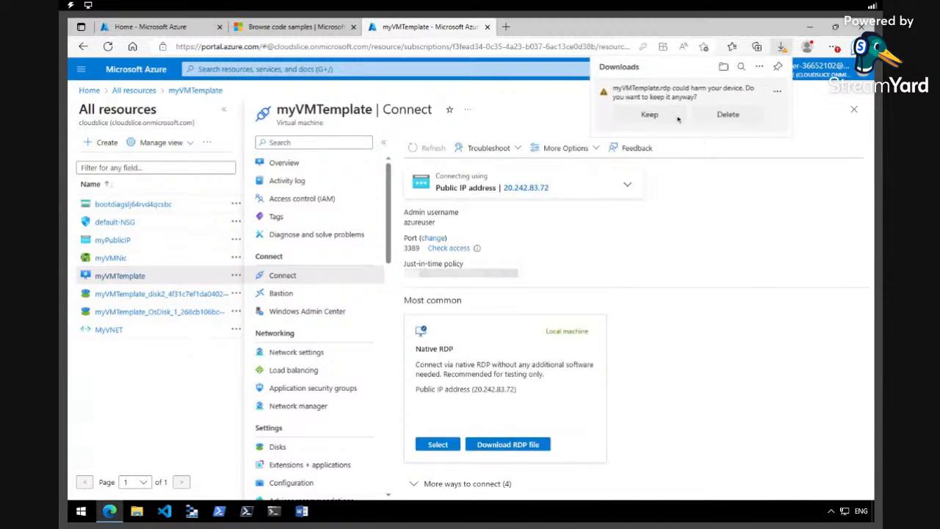
left_click(650, 115)
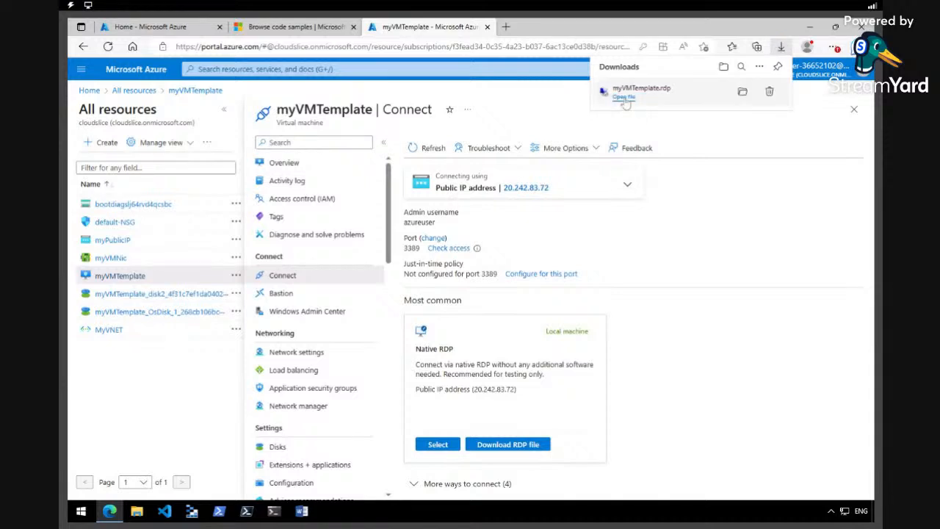
left_click(625, 98)
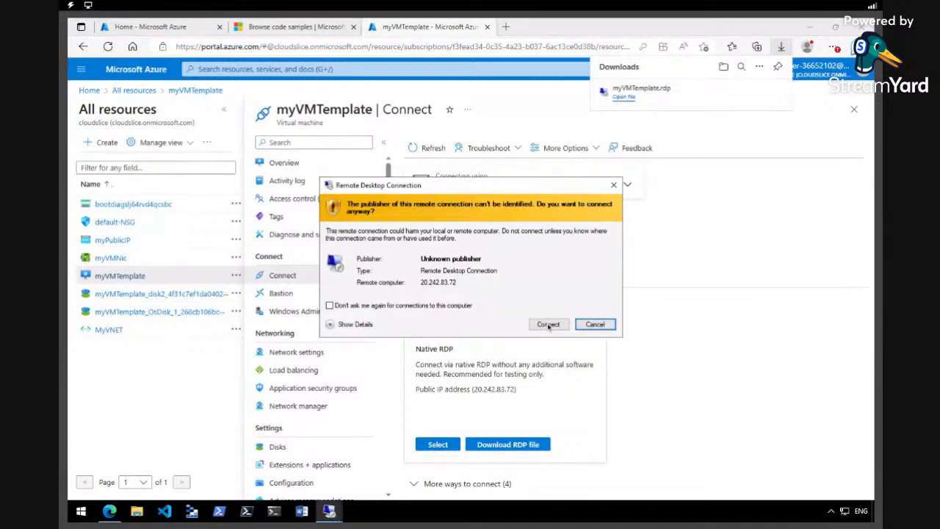
left_click(548, 326)
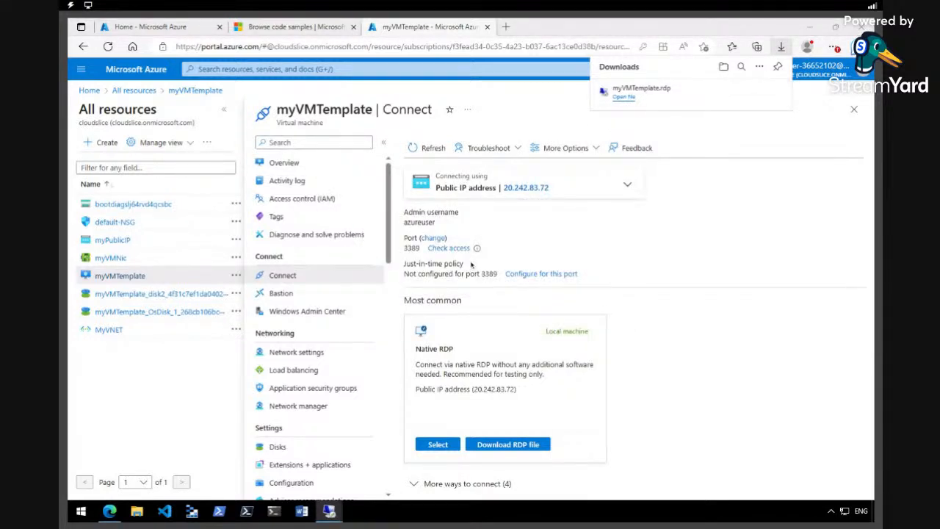
Sign in with the admin password and accept the certificate warning to start the session
key("Caps_Lock")
type("•")
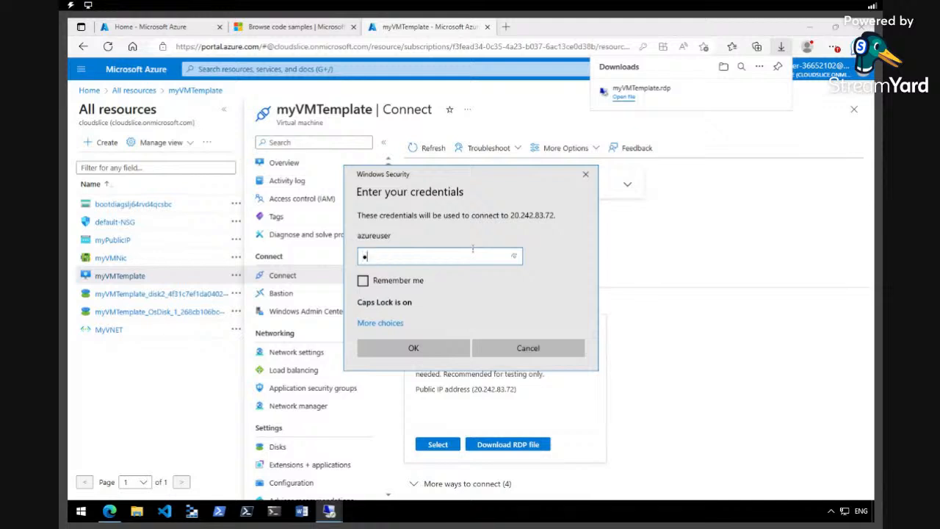
key("Caps_Lock")
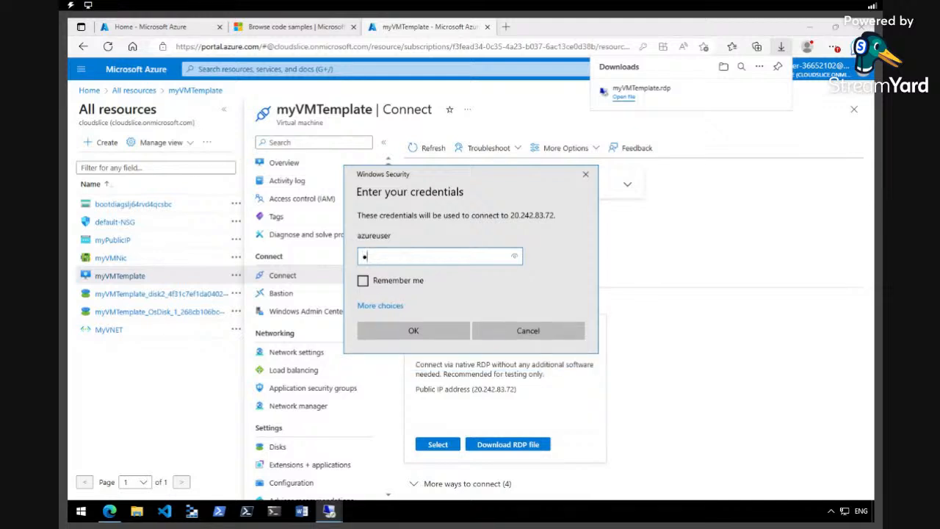
type("•••••••••••")
key("Return")
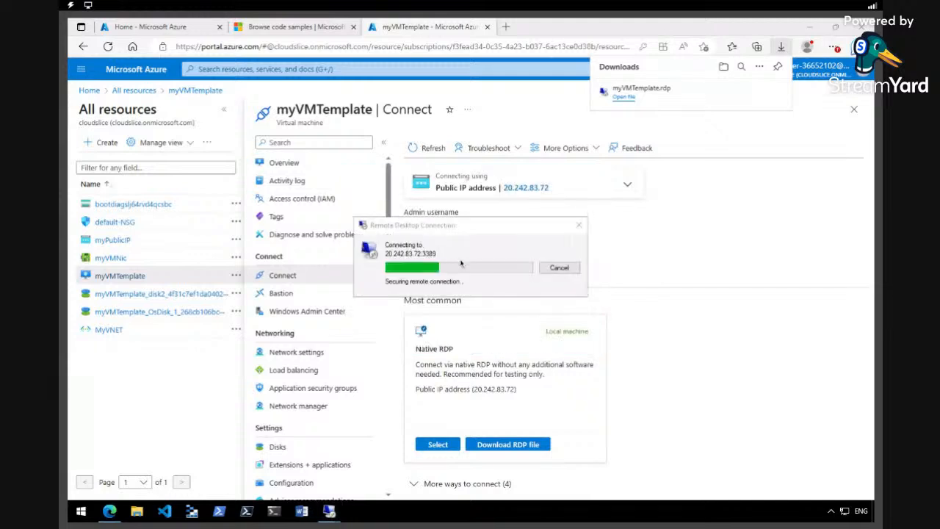
left_click(507, 354)
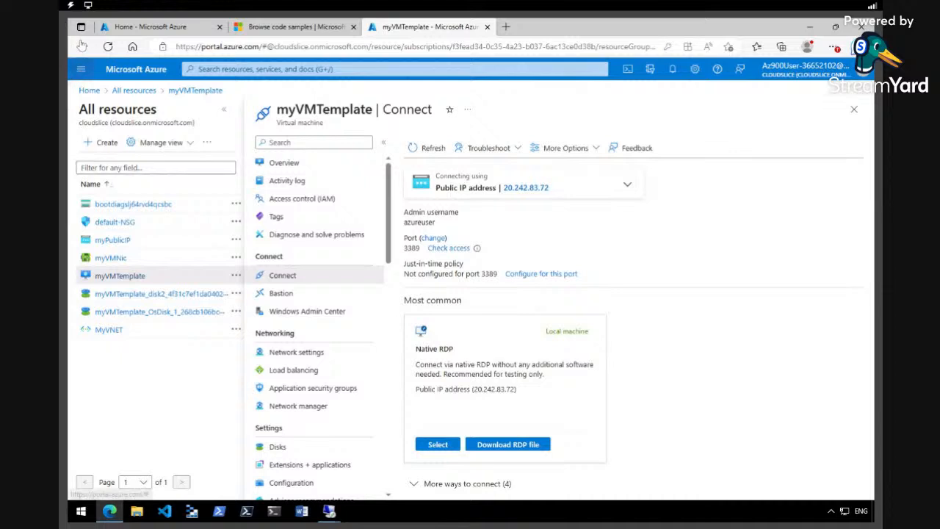
left_click(82, 46)
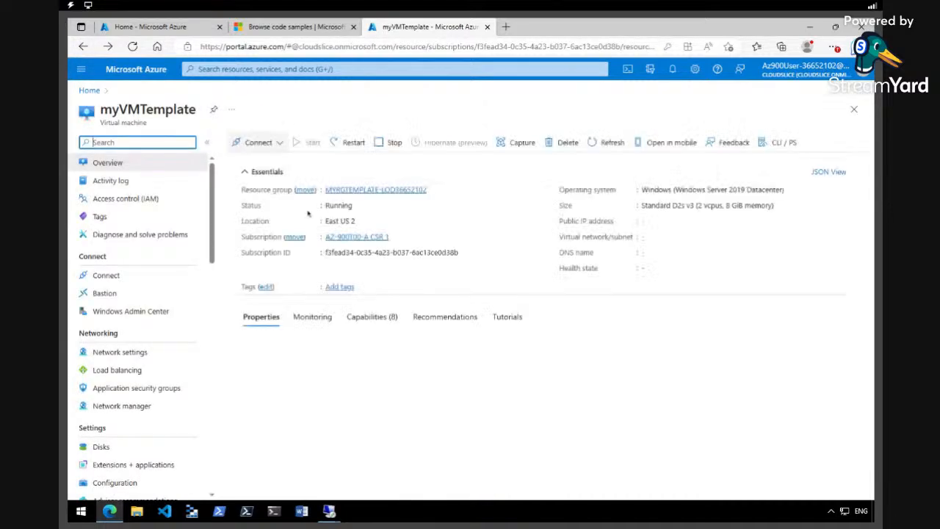
Select all 8 resources in All resources and delete them, confirming with 'delete'
left_click(83, 46)
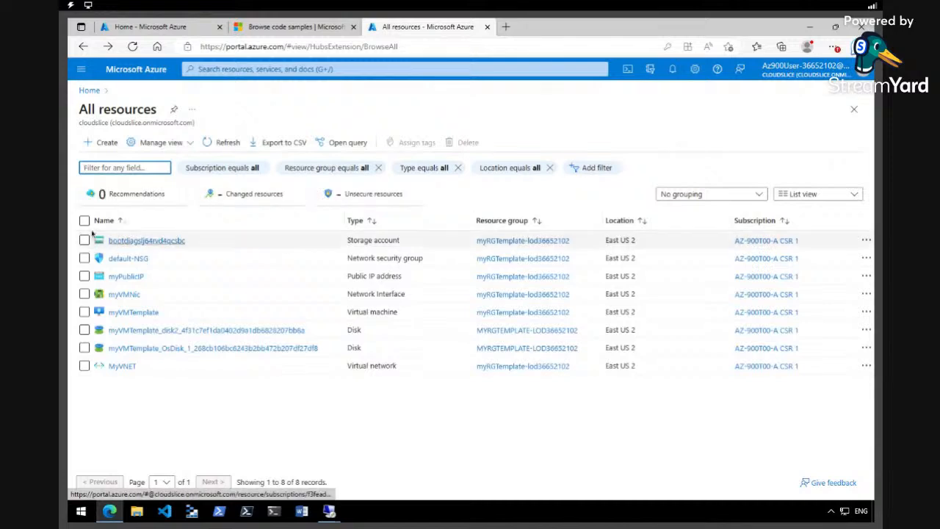
left_click(85, 220)
left_click(464, 142)
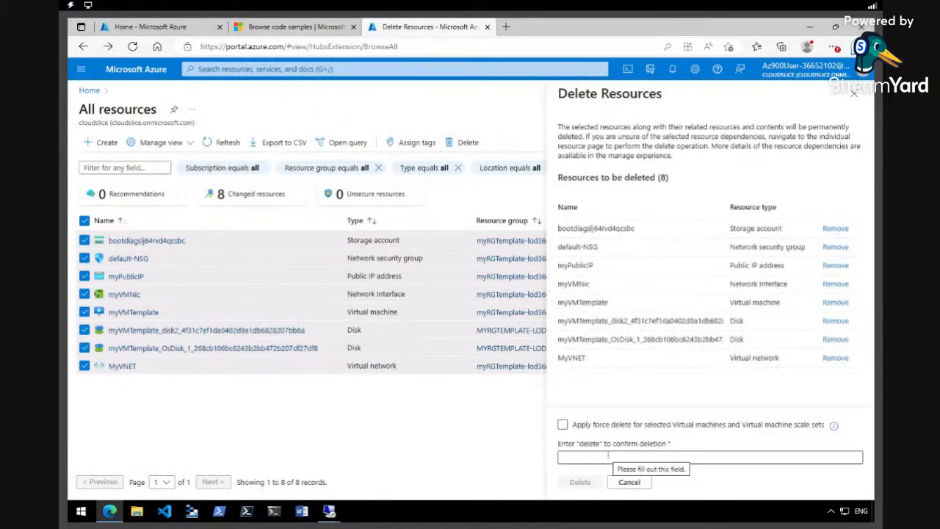
left_click(608, 457)
type("delete")
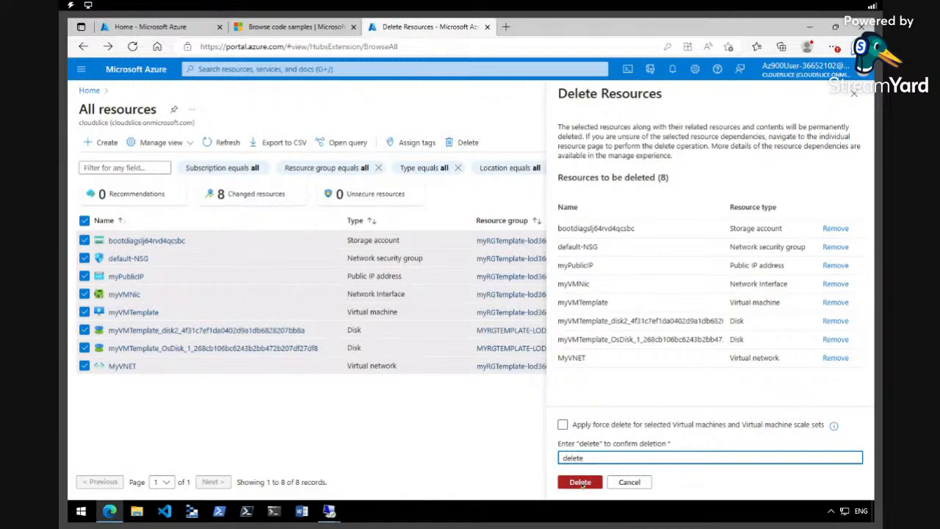
left_click(580, 483)
left_click(705, 338)
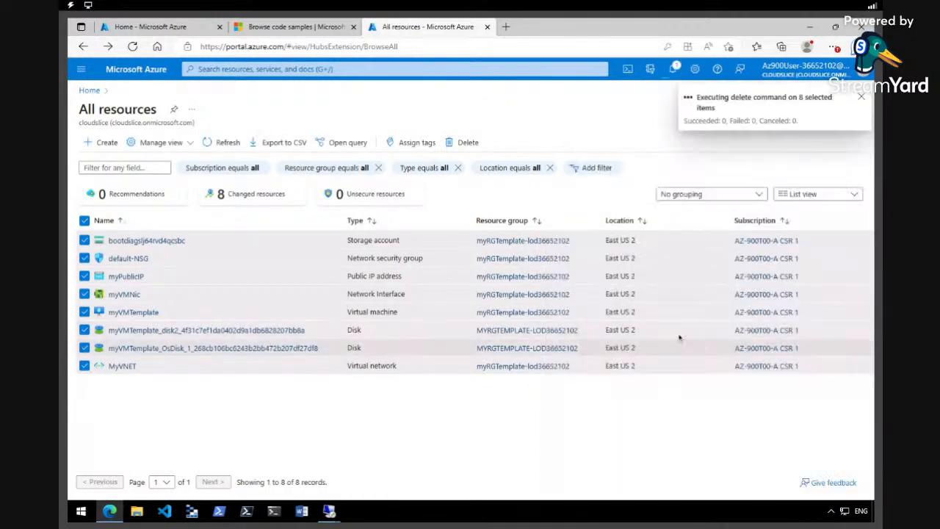